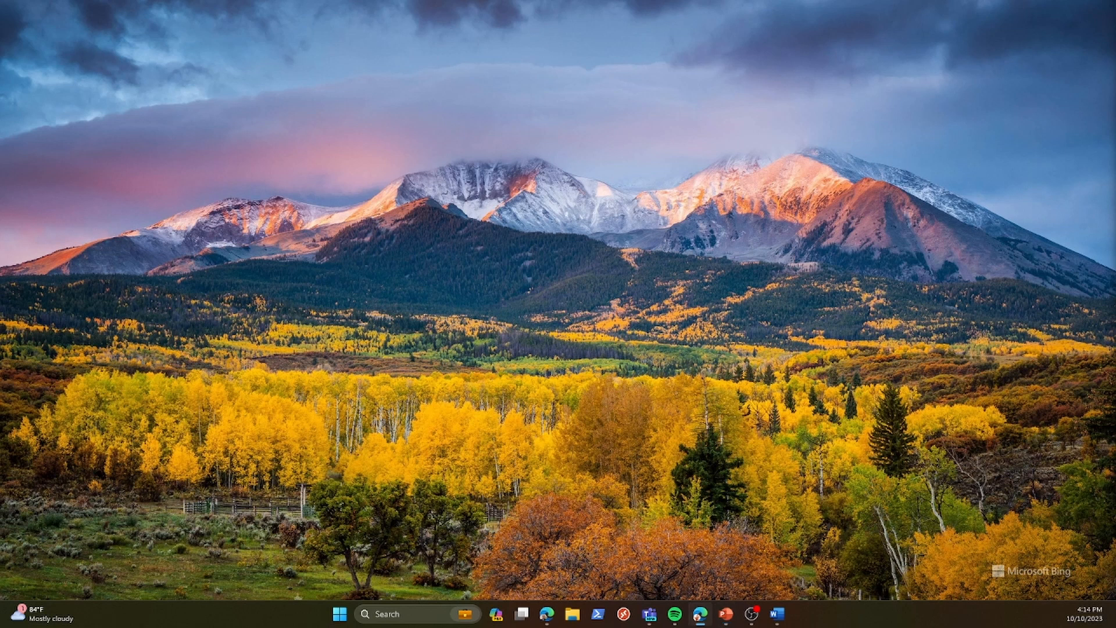
Step: Open the Microsoft Entra admin center at entra.microsoft.com in the browser and go to the External collaboration settings under External Identities
{"action": "left_click", "coordinate": [700, 613]}
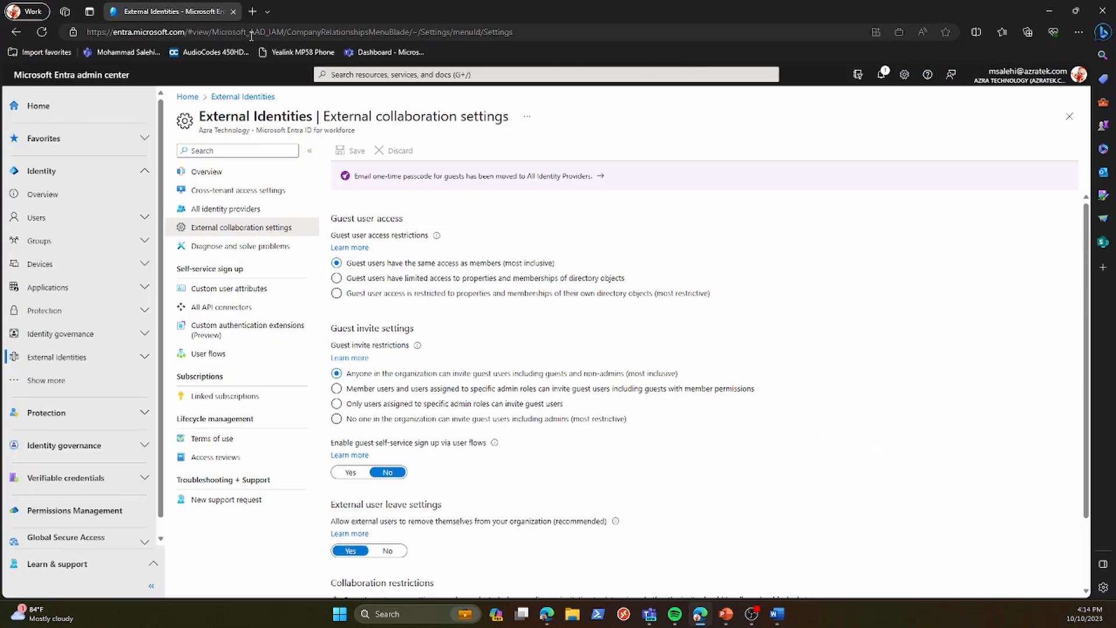
{"action": "left_click", "coordinate": [251, 34]}
{"action": "type", "text": "entra.microsoft.com"}
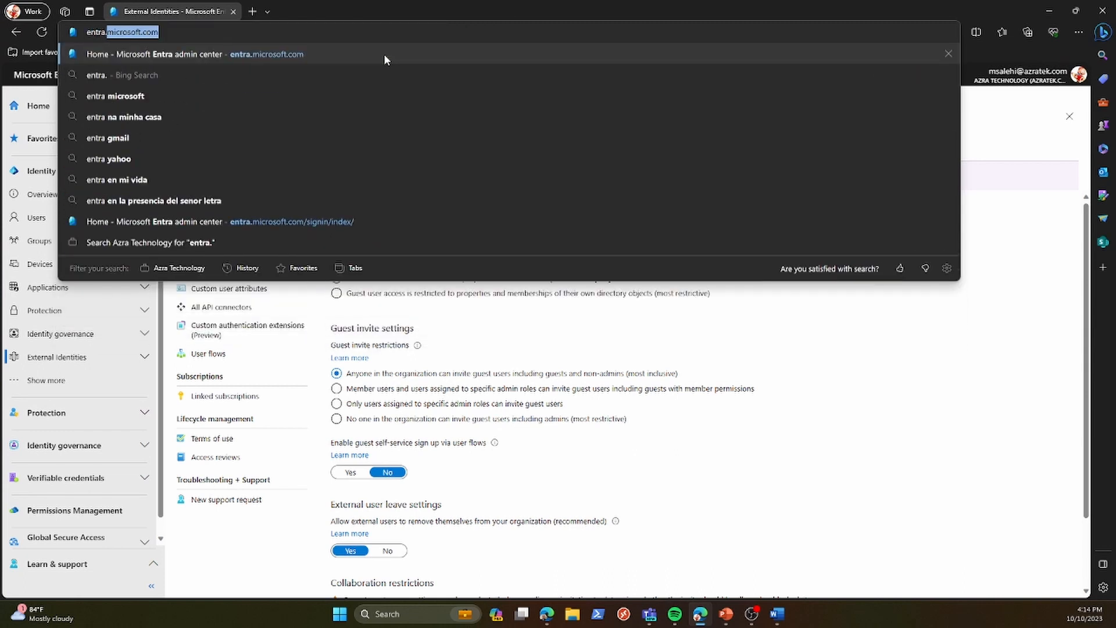
{"action": "left_click", "coordinate": [384, 54]}
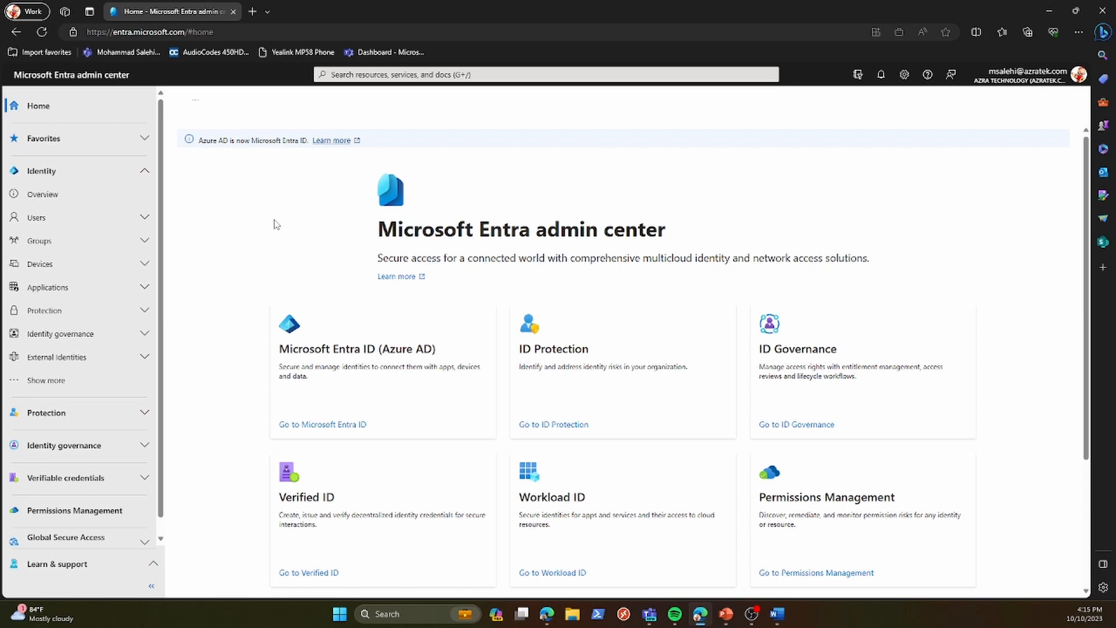
{"action": "left_click", "coordinate": [43, 359]}
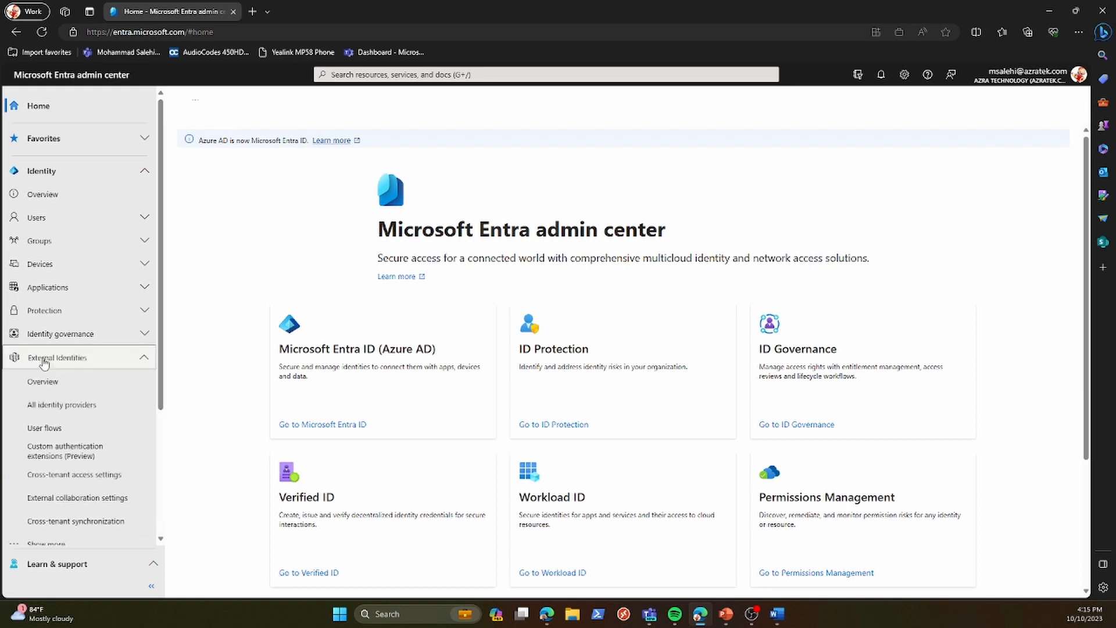
{"action": "left_click", "coordinate": [41, 500]}
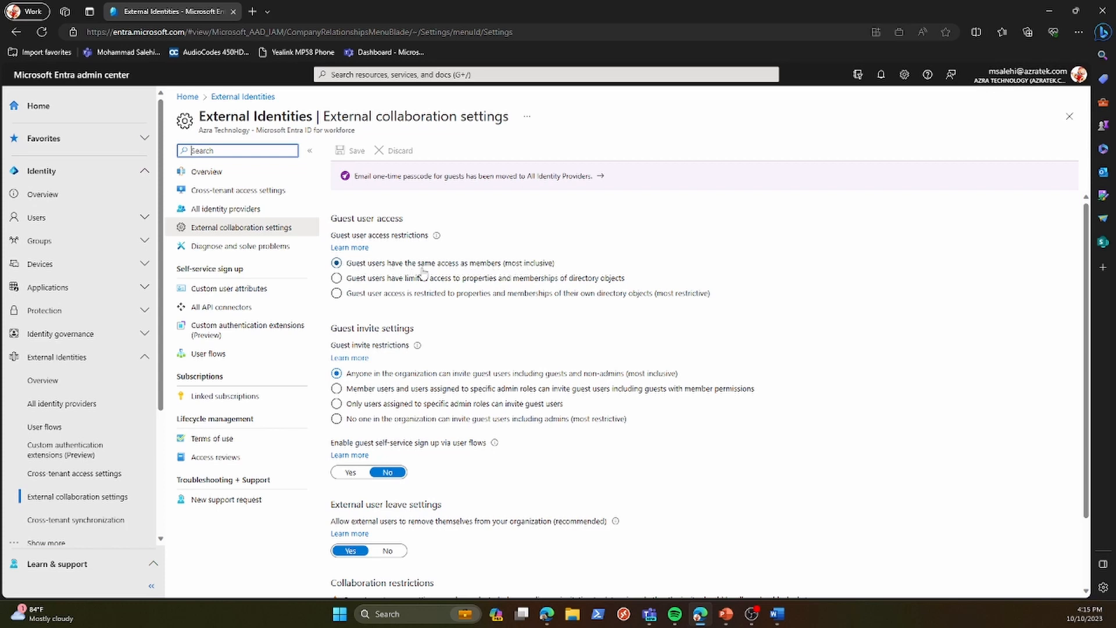
Step: Restrict guest access to guests' own directory objects and let only member users and users with specific admin roles invite guests
{"action": "left_click", "coordinate": [337, 279]}
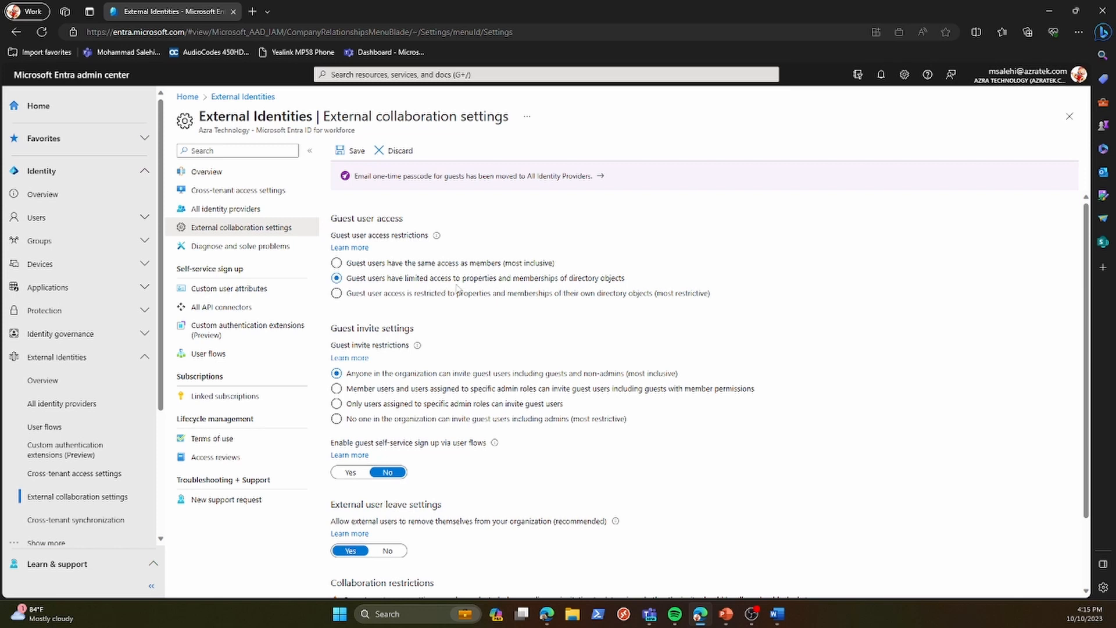
{"action": "left_click", "coordinate": [374, 297]}
{"action": "left_click", "coordinate": [628, 388]}
{"action": "left_click", "coordinate": [389, 421]}
{"action": "left_click", "coordinate": [379, 408]}
{"action": "left_click", "coordinate": [341, 422]}
{"action": "left_click", "coordinate": [354, 390]}
Step: Set the collaboration restrictions to deny invitations to the specified domains and examine the target domain entry
{"action": "scroll", "coordinate": [571, 491], "scroll_direction": "down", "scroll_amount": 2}
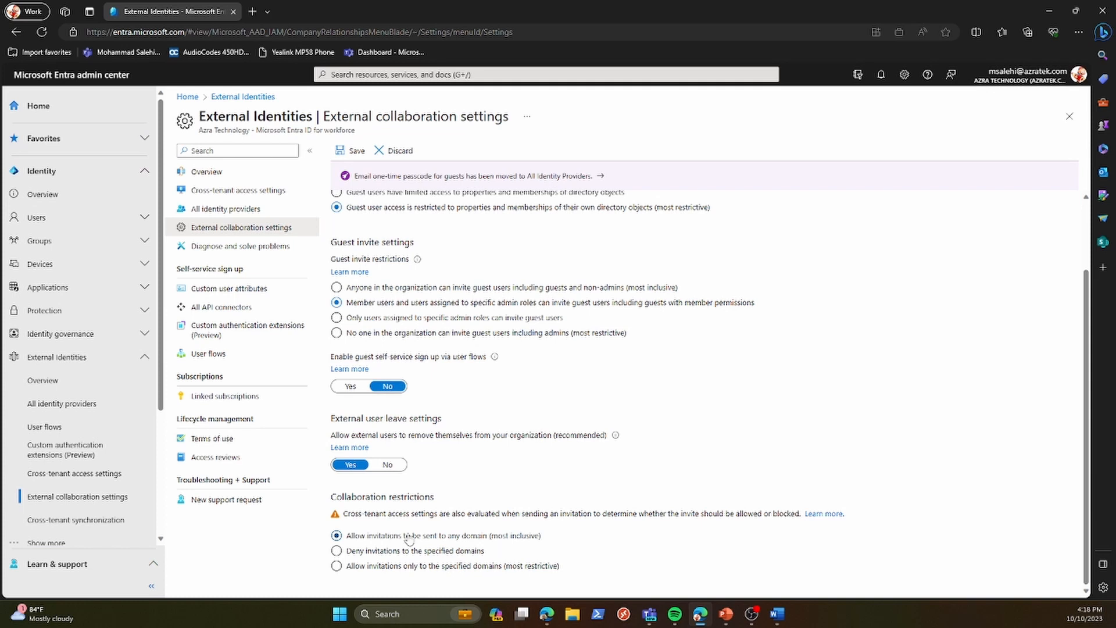
{"action": "left_click", "coordinate": [336, 550]}
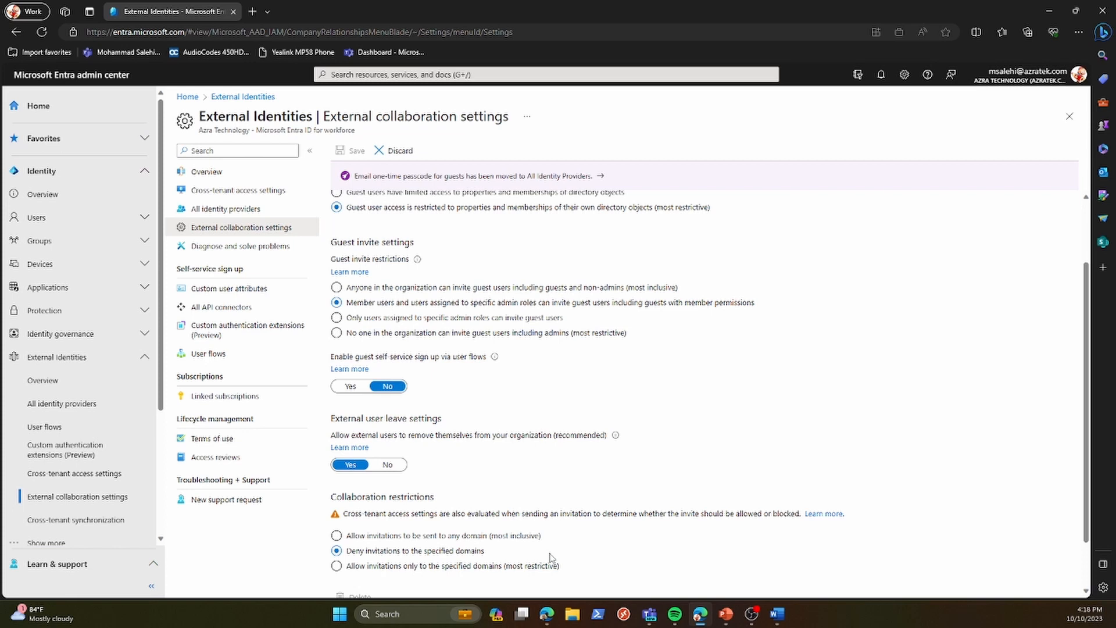
{"action": "scroll", "coordinate": [551, 558], "scroll_direction": "down", "scroll_amount": 1}
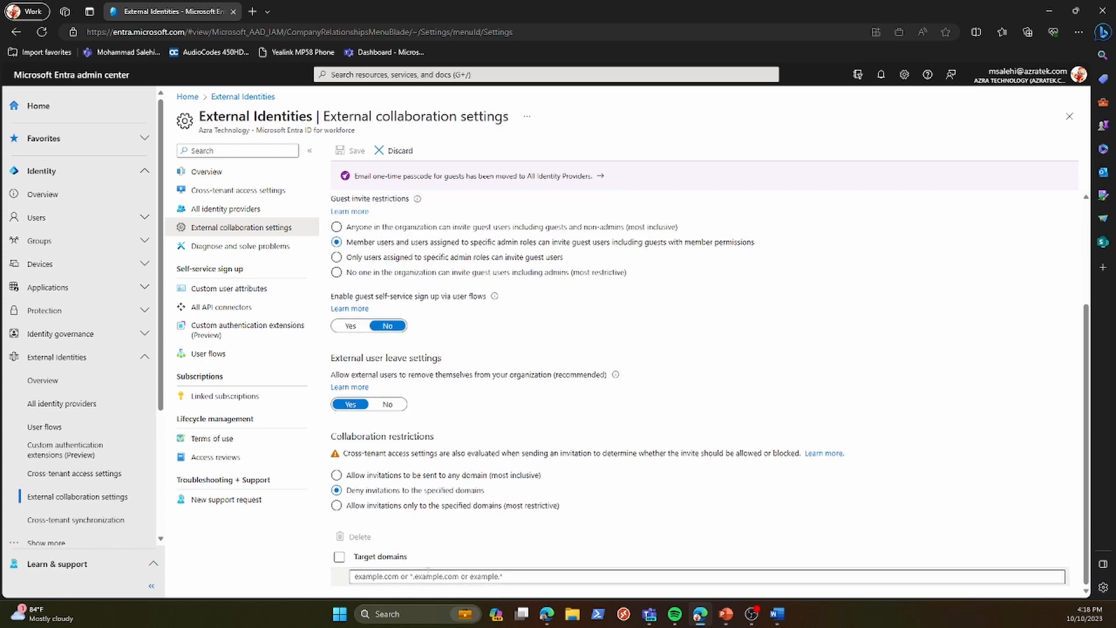
{"action": "left_click", "coordinate": [415, 576]}
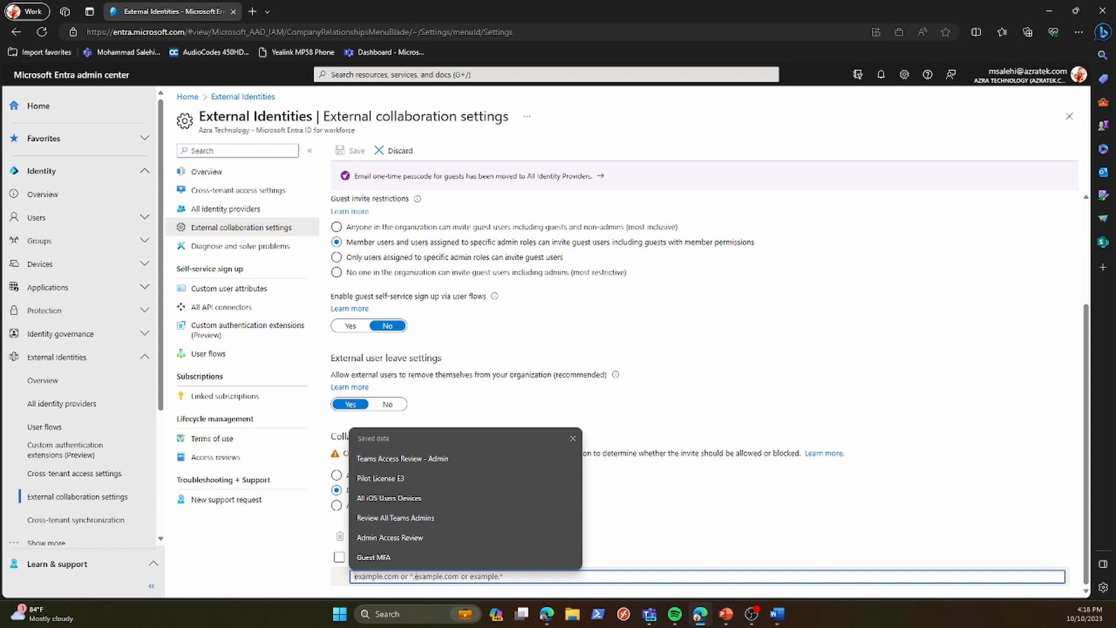
{"action": "left_click", "coordinate": [670, 517]}
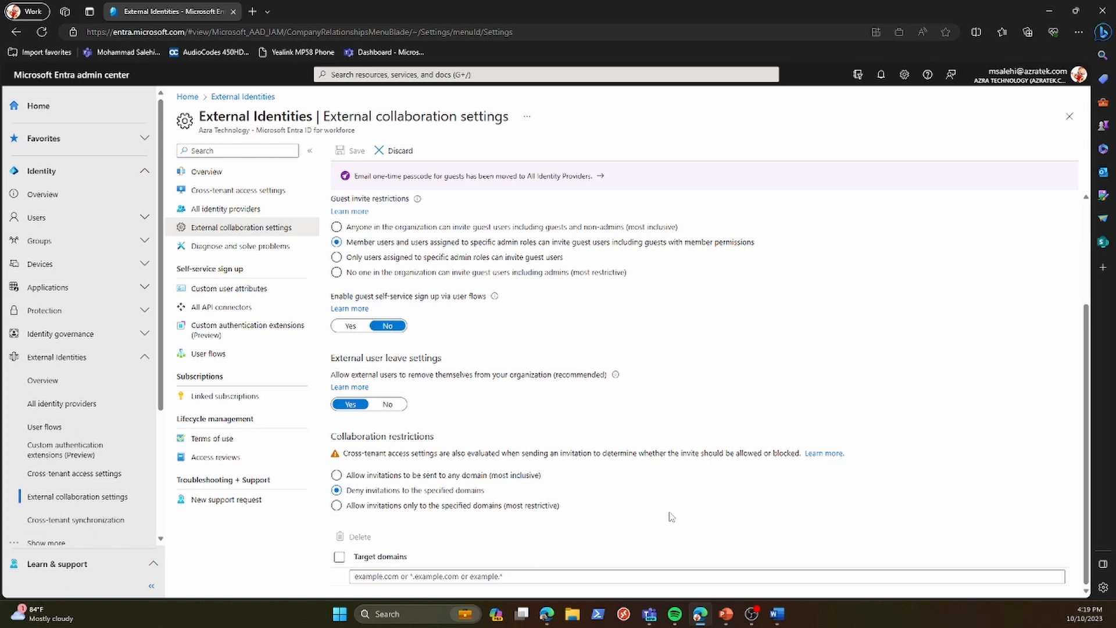
Step: Set the collaboration restrictions to allow invitations only to the specified domains and enter google.com as a target domain
{"action": "left_click", "coordinate": [386, 507]}
{"action": "left_click", "coordinate": [487, 581]}
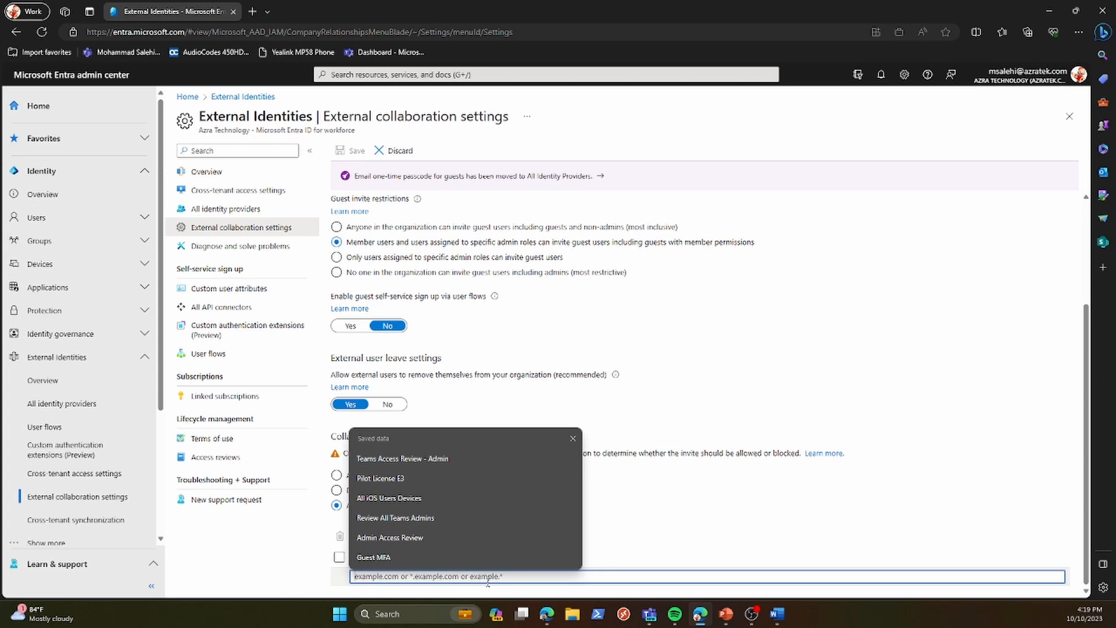
{"action": "type", "text": "guest MFA"}
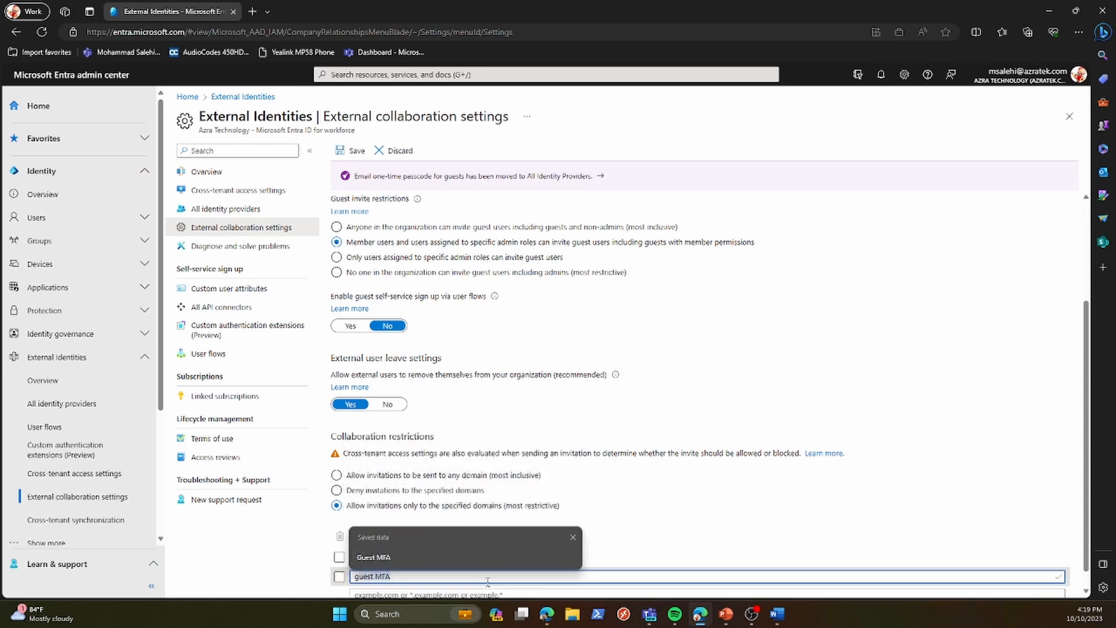
{"action": "key", "text": "ctrl+a"}
{"action": "type", "text": "google.com"}
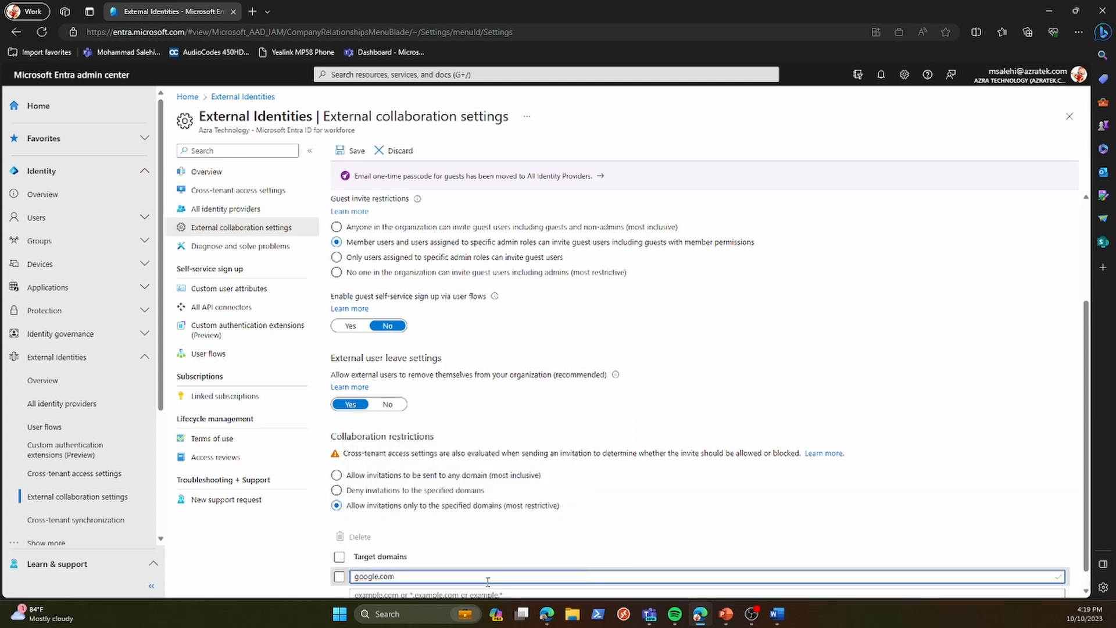
Step: Add amazon.com as a second target domain and save the external collaboration settings
{"action": "scroll", "coordinate": [518, 575], "scroll_direction": "down", "scroll_amount": 1}
{"action": "left_click", "coordinate": [485, 577]}
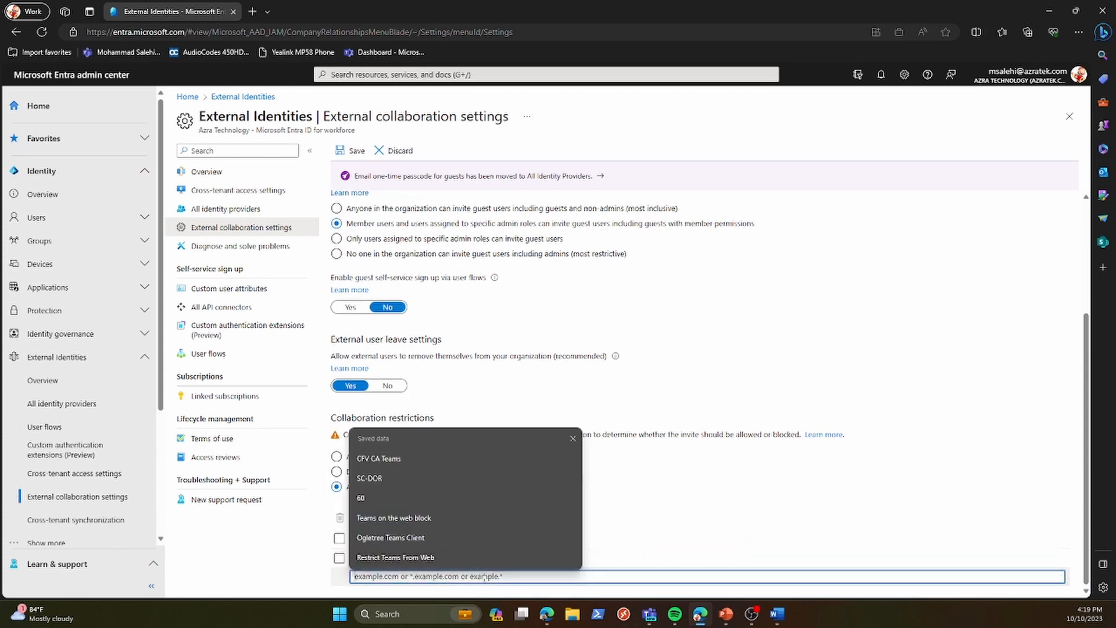
{"action": "type", "text": "am"}
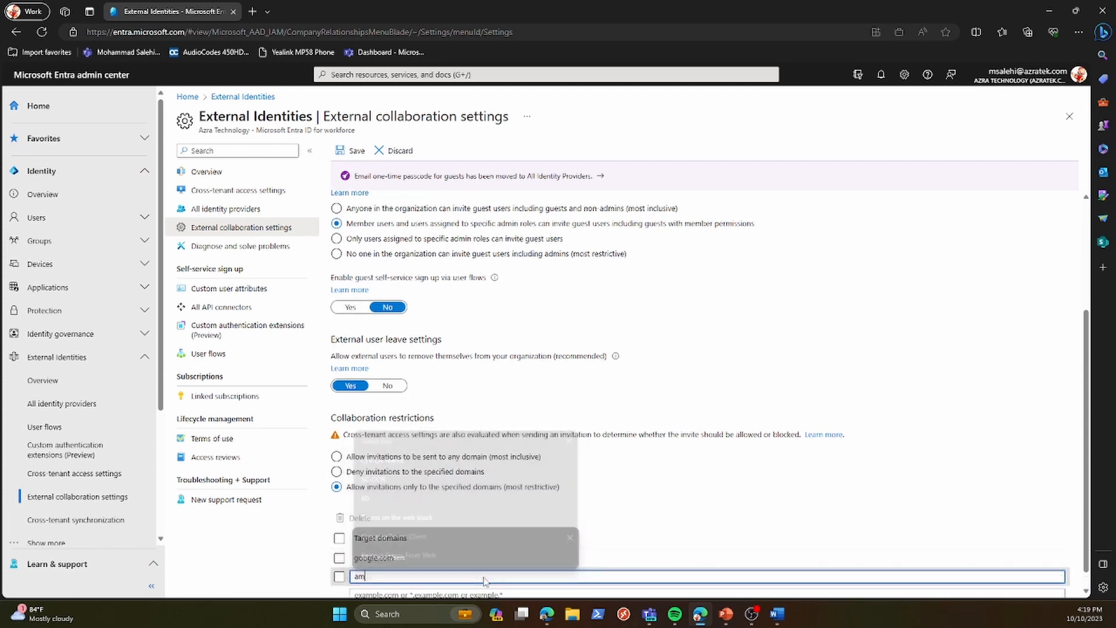
{"action": "type", "text": "azon.com"}
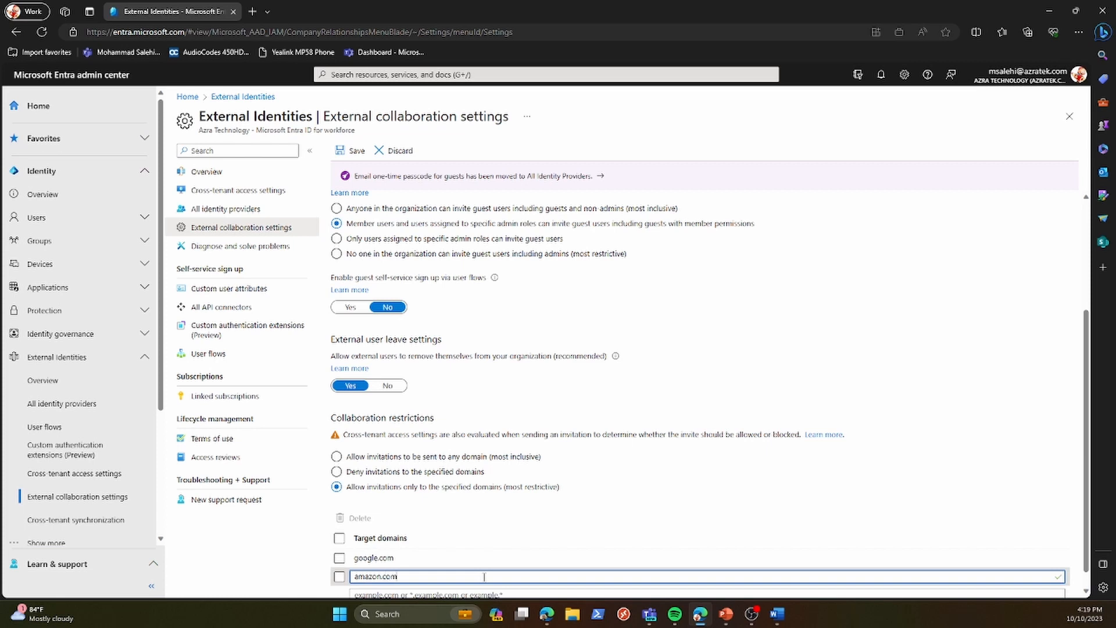
{"action": "scroll", "coordinate": [510, 548], "scroll_direction": "down", "scroll_amount": 1}
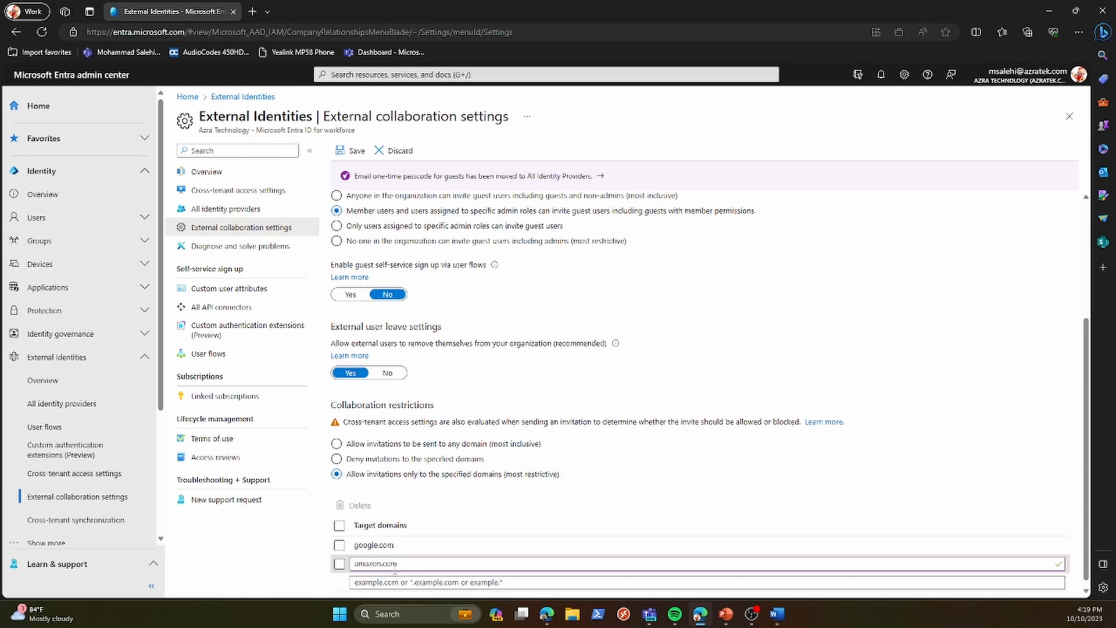
{"action": "left_click", "coordinate": [349, 151]}
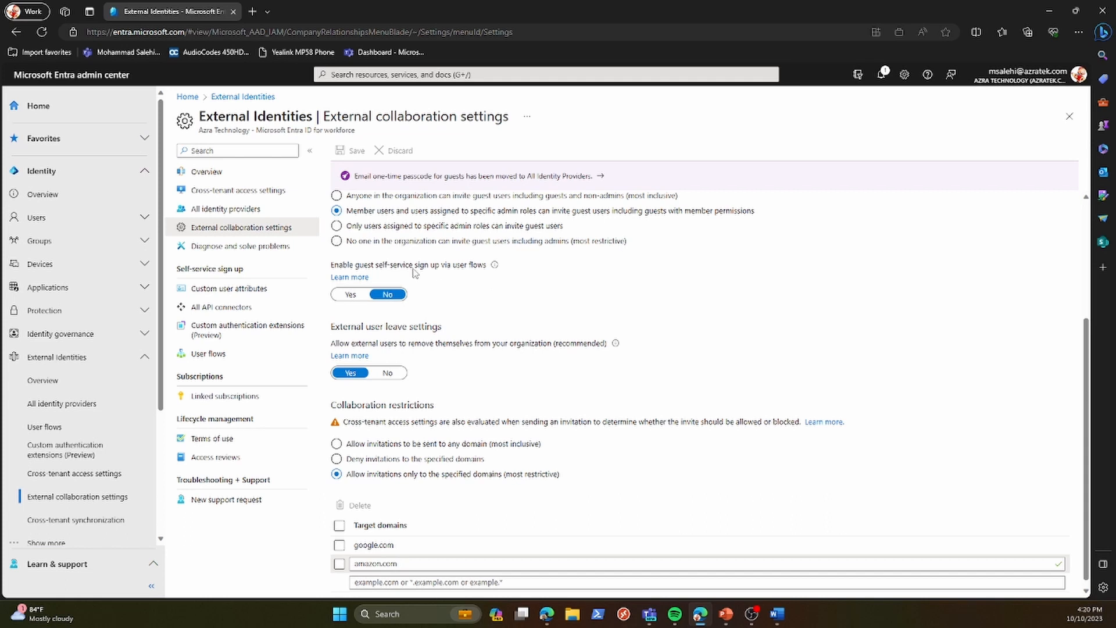
Step: Open the Microsoft 365 admin center at admin.microsoft.com in a new browser tab
{"action": "left_click", "coordinate": [251, 12]}
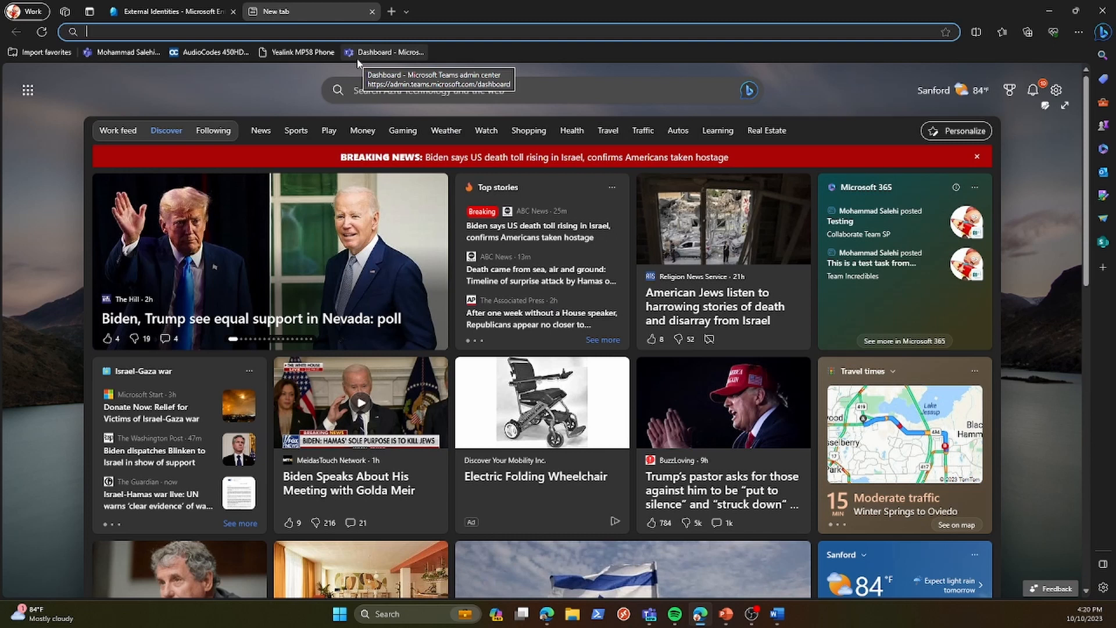
{"action": "type", "text": "admin"}
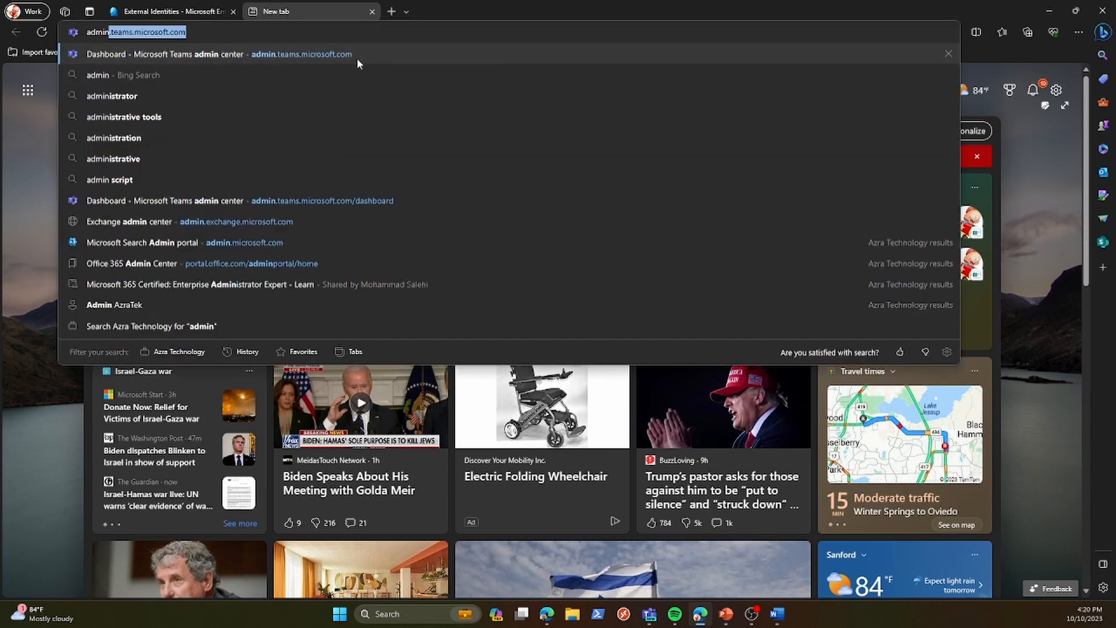
{"action": "type", "text": ".m"}
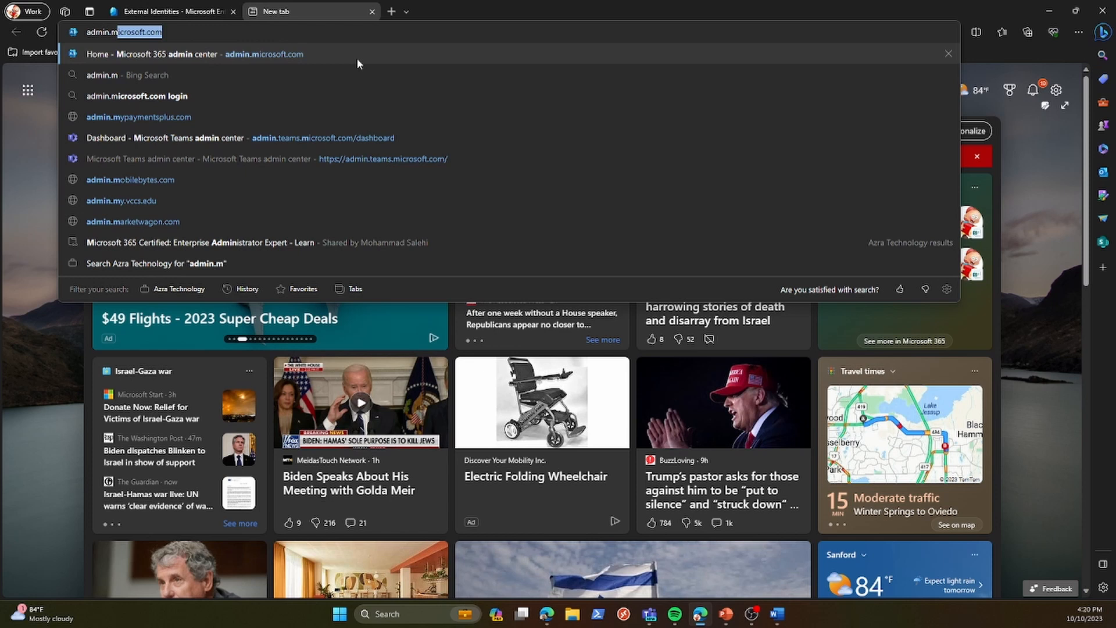
{"action": "key", "text": "Return"}
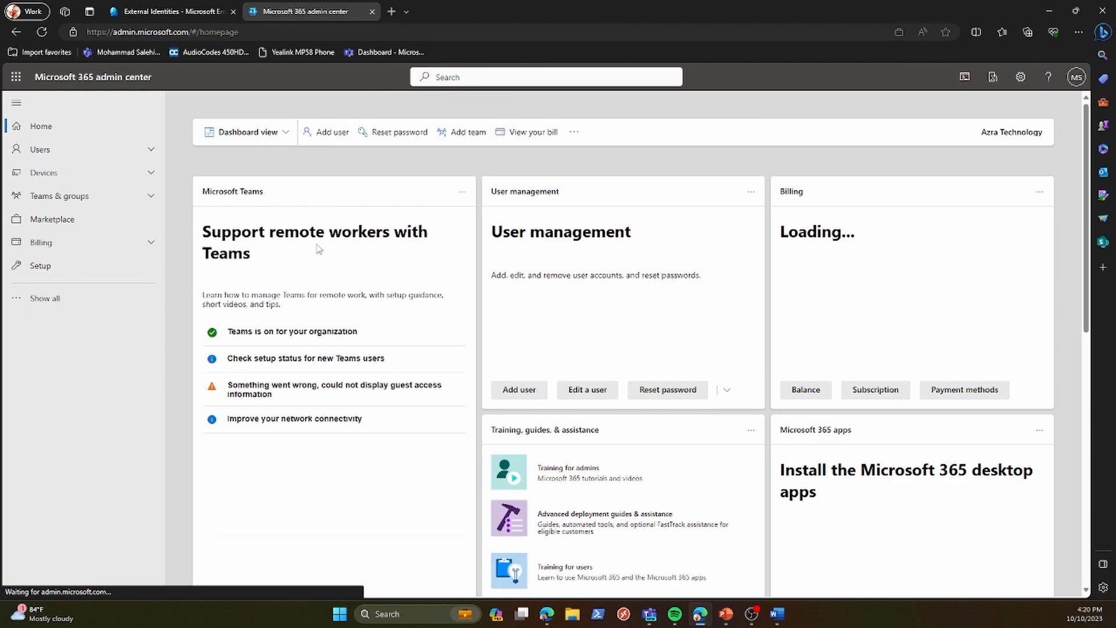
Step: Go to the organization-wide service settings and open the Microsoft 365 Groups settings
{"action": "left_click", "coordinate": [75, 297]}
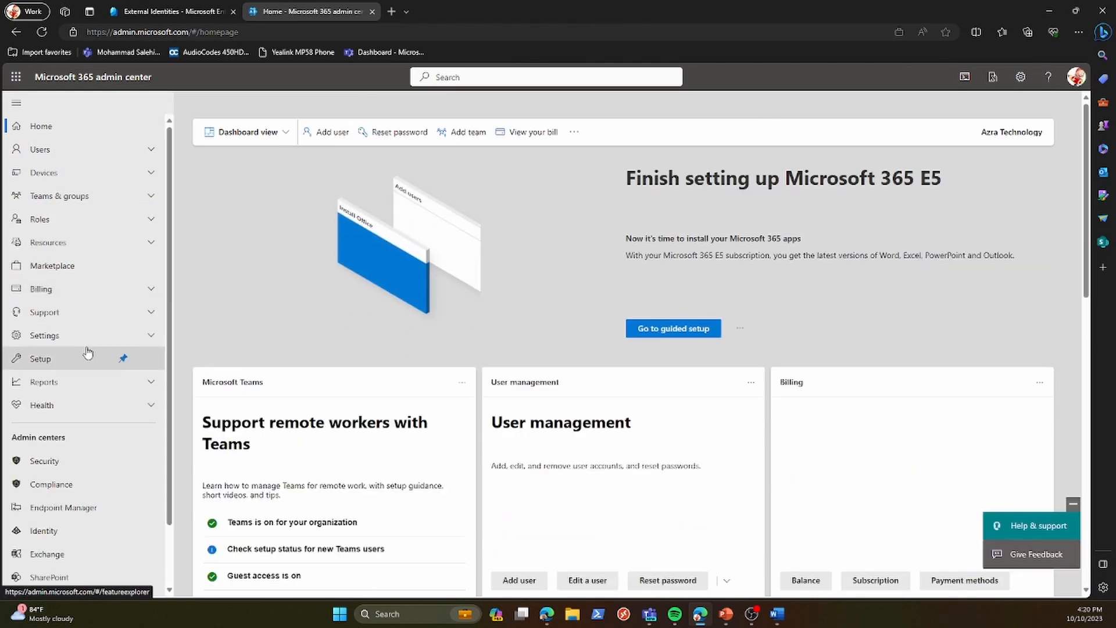
{"action": "left_click", "coordinate": [33, 338]}
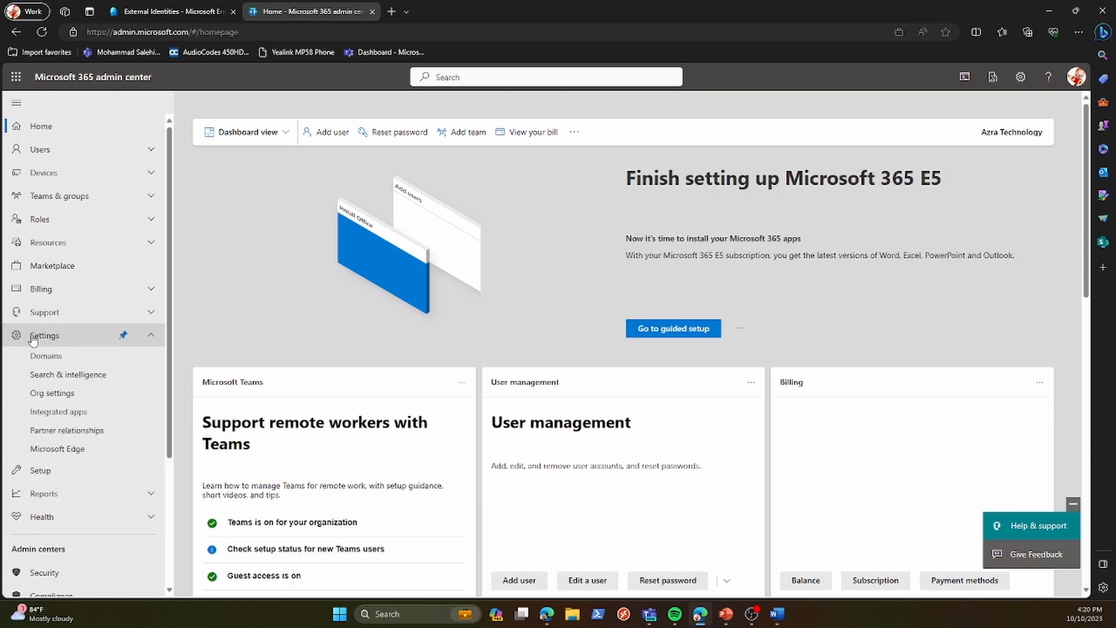
{"action": "left_click", "coordinate": [52, 395]}
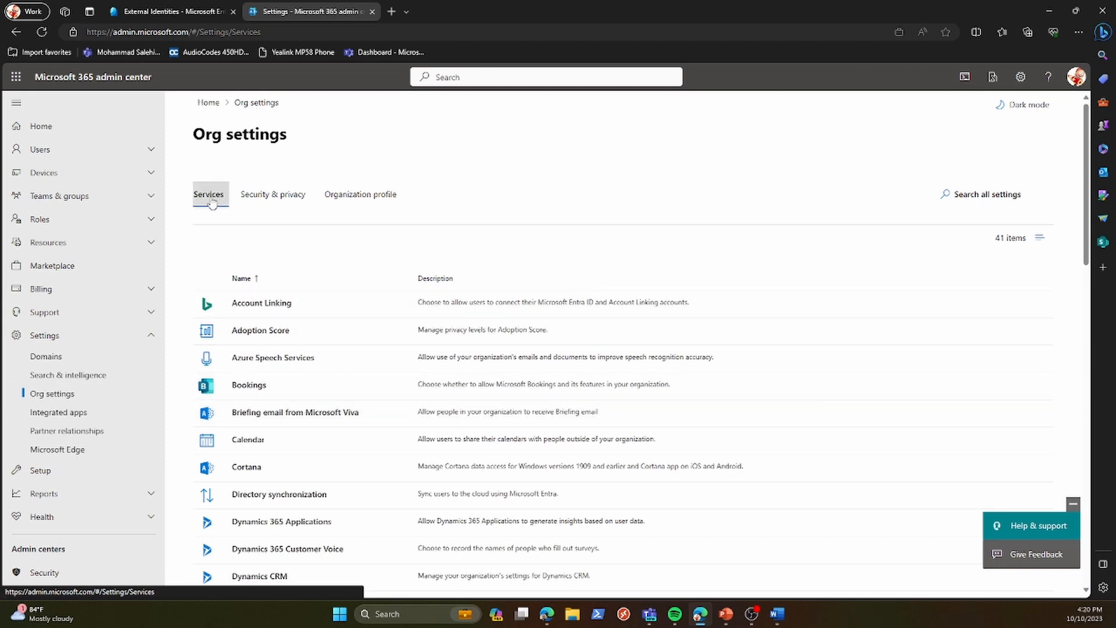
{"action": "scroll", "coordinate": [324, 464], "scroll_direction": "down", "scroll_amount": 7}
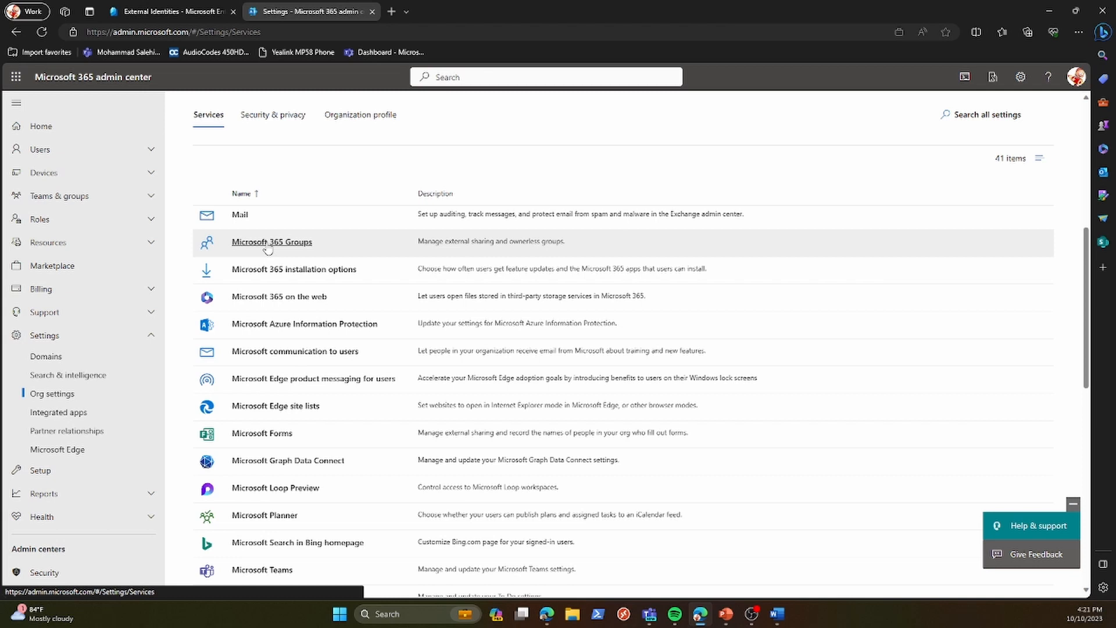
{"action": "left_click", "coordinate": [268, 244]}
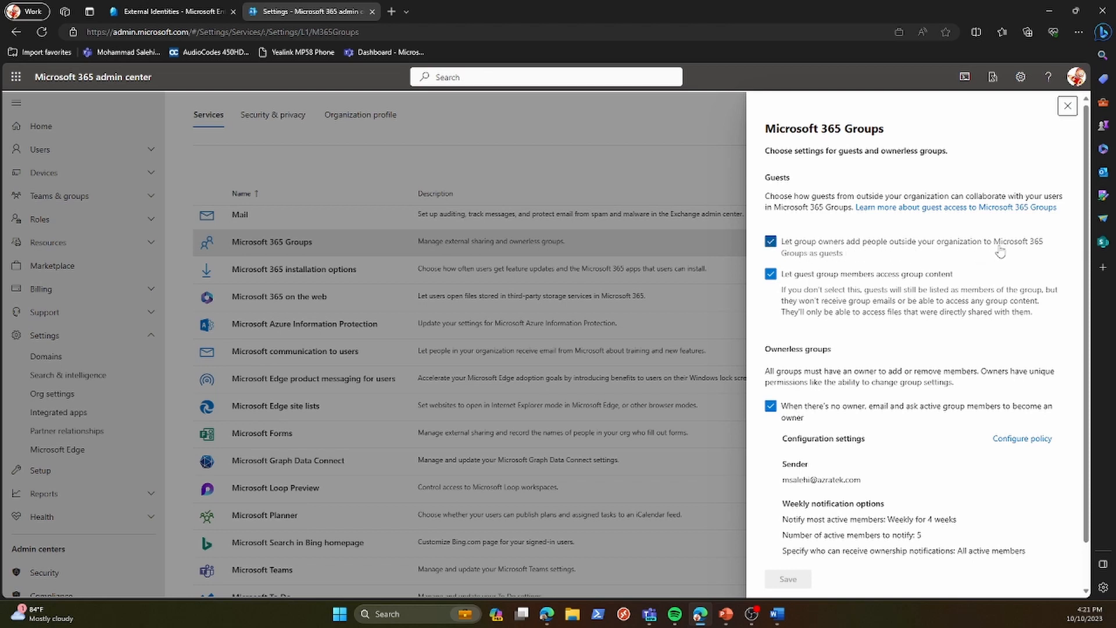
Step: Disable letting group owners add outside people as guests, re-enable it, and close the Microsoft 365 Groups settings without saving
{"action": "left_click", "coordinate": [771, 242]}
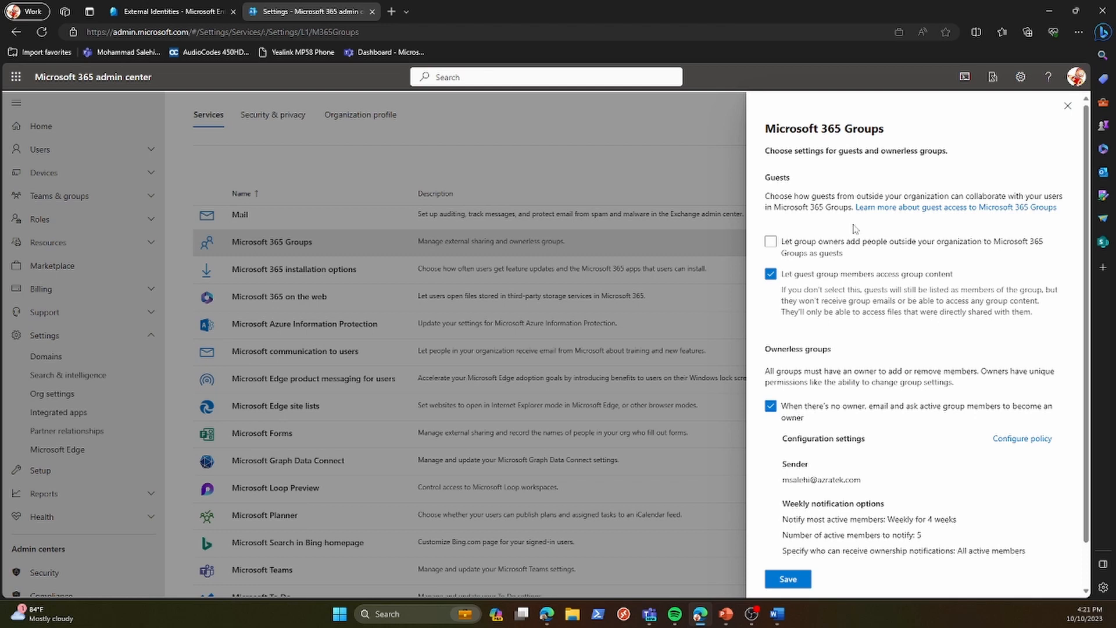
{"action": "left_click", "coordinate": [771, 242]}
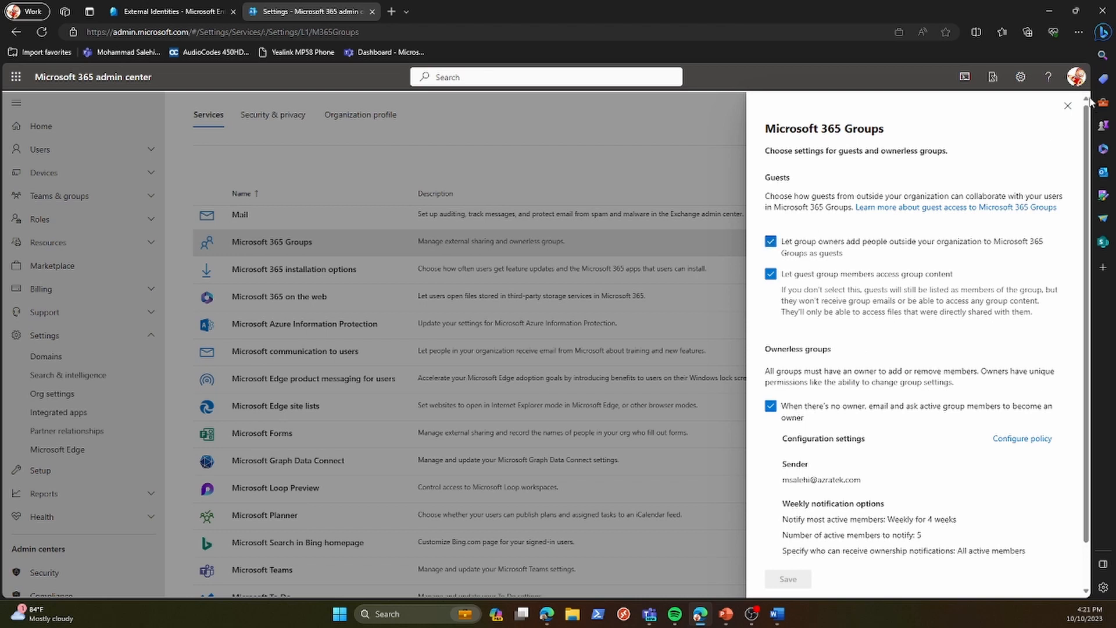
{"action": "left_click", "coordinate": [1068, 108]}
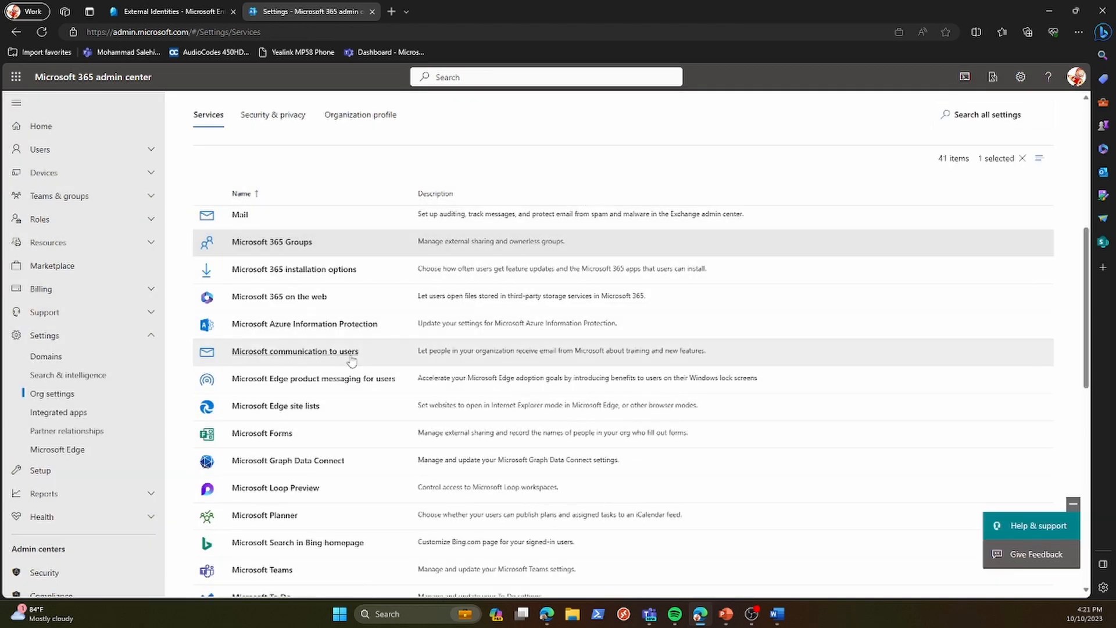
Step: Open the SharePoint service settings and select New and existing guests, followed by Only people in your organization, as the sharing level
{"action": "scroll", "coordinate": [357, 411], "scroll_direction": "down", "scroll_amount": 5}
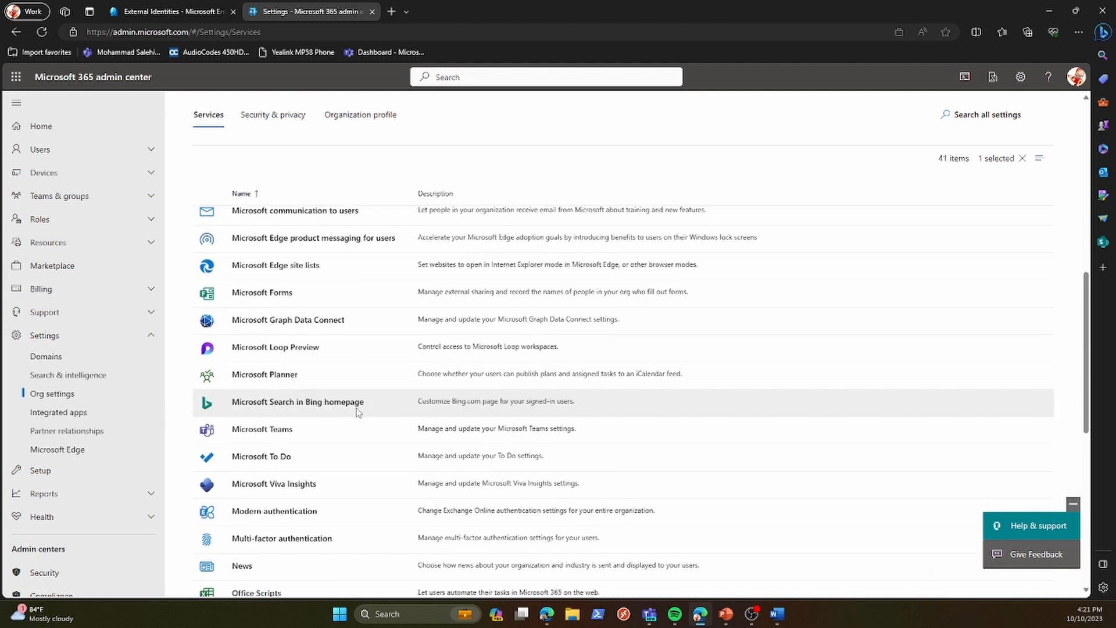
{"action": "scroll", "coordinate": [357, 412], "scroll_direction": "down", "scroll_amount": 5}
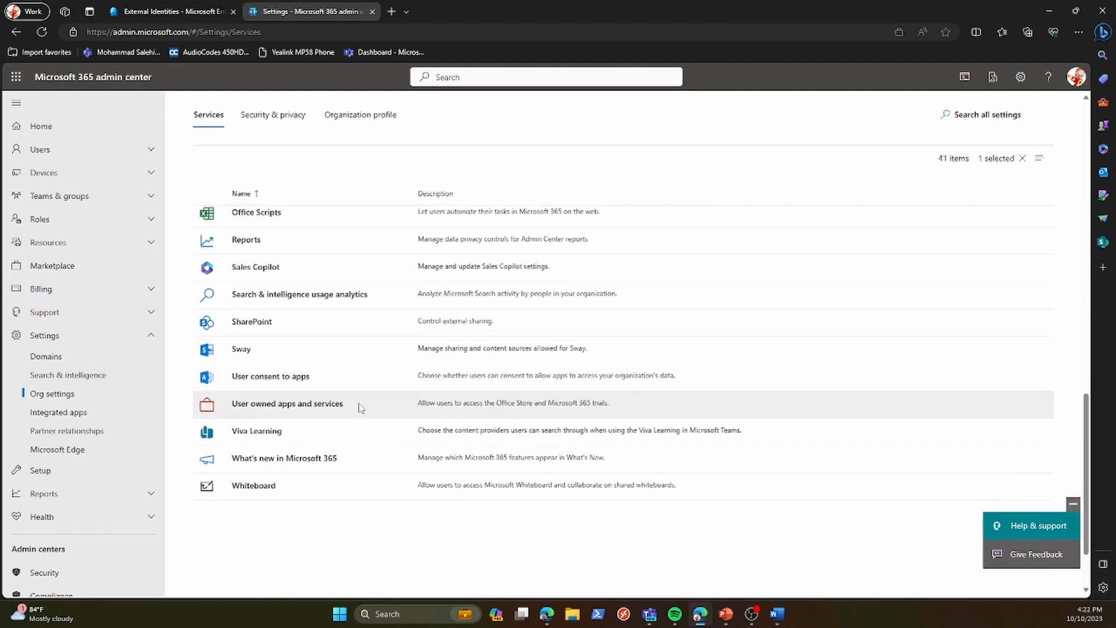
{"action": "left_click", "coordinate": [249, 328]}
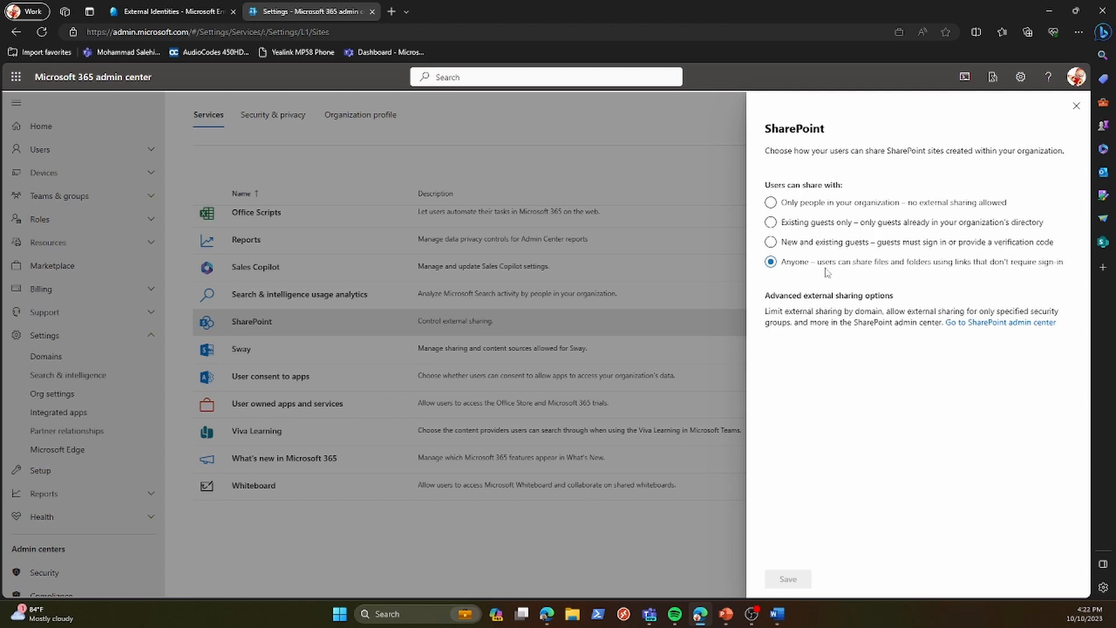
{"action": "left_click", "coordinate": [770, 242]}
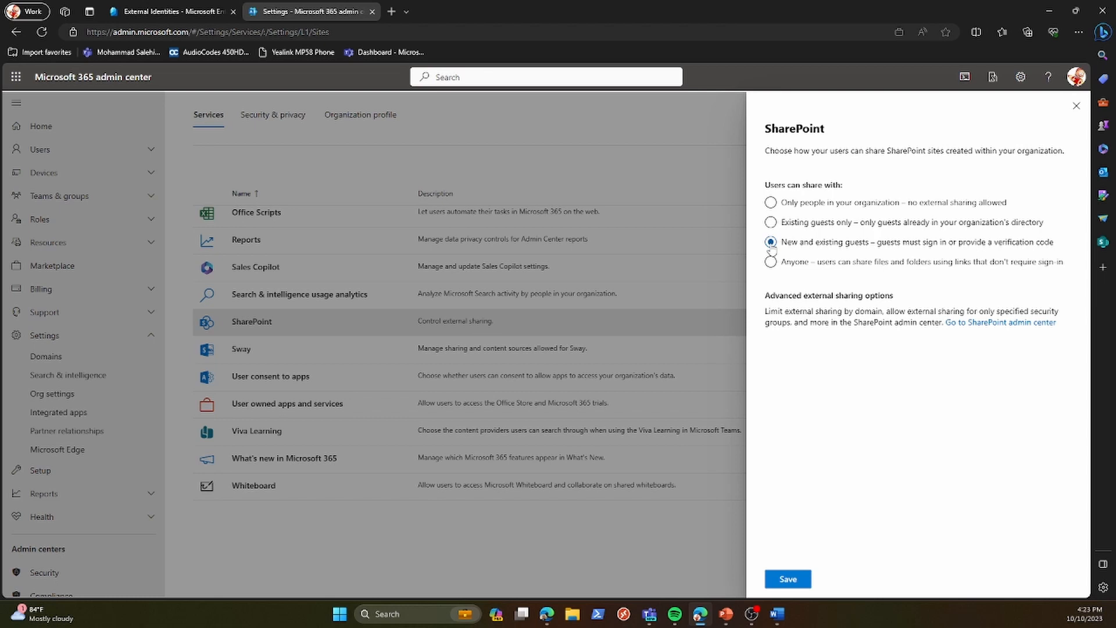
{"action": "left_click", "coordinate": [771, 203]}
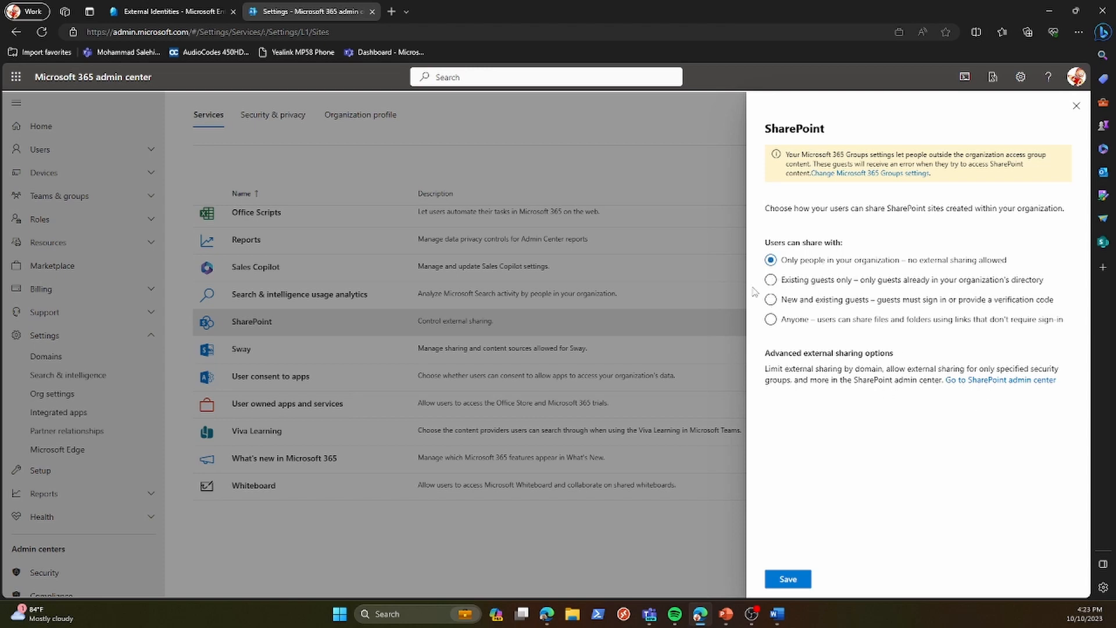
Step: Open the SharePoint admin center's Sharing page and lower both the OneDrive and SharePoint external sharing levels to New and existing guests
{"action": "left_click", "coordinate": [995, 381]}
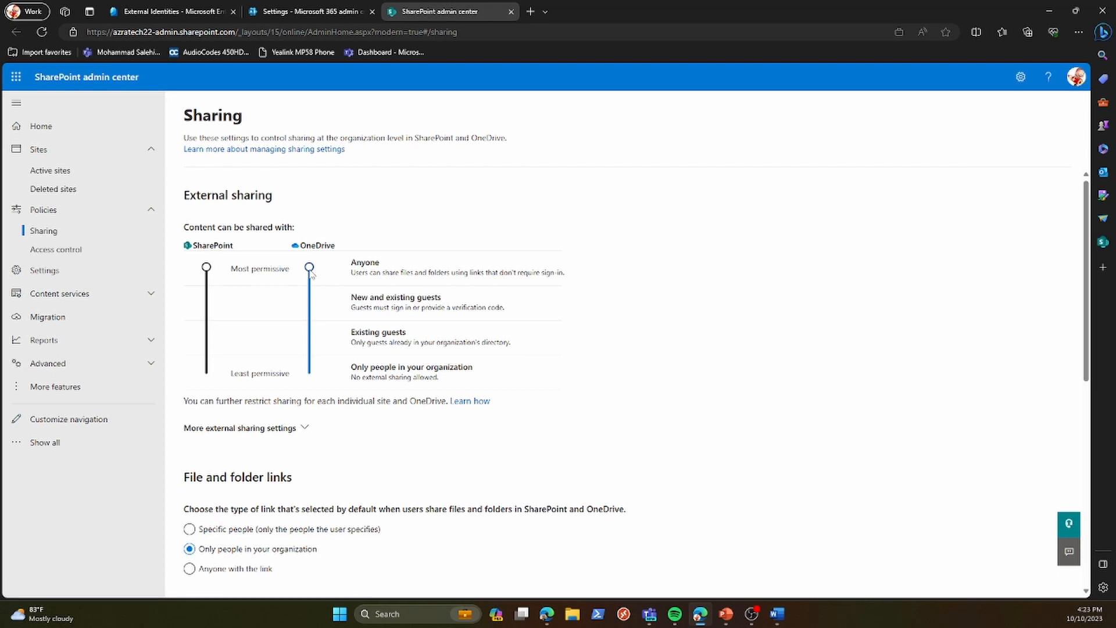
{"action": "scroll", "coordinate": [288, 279], "scroll_direction": "down", "scroll_amount": 1}
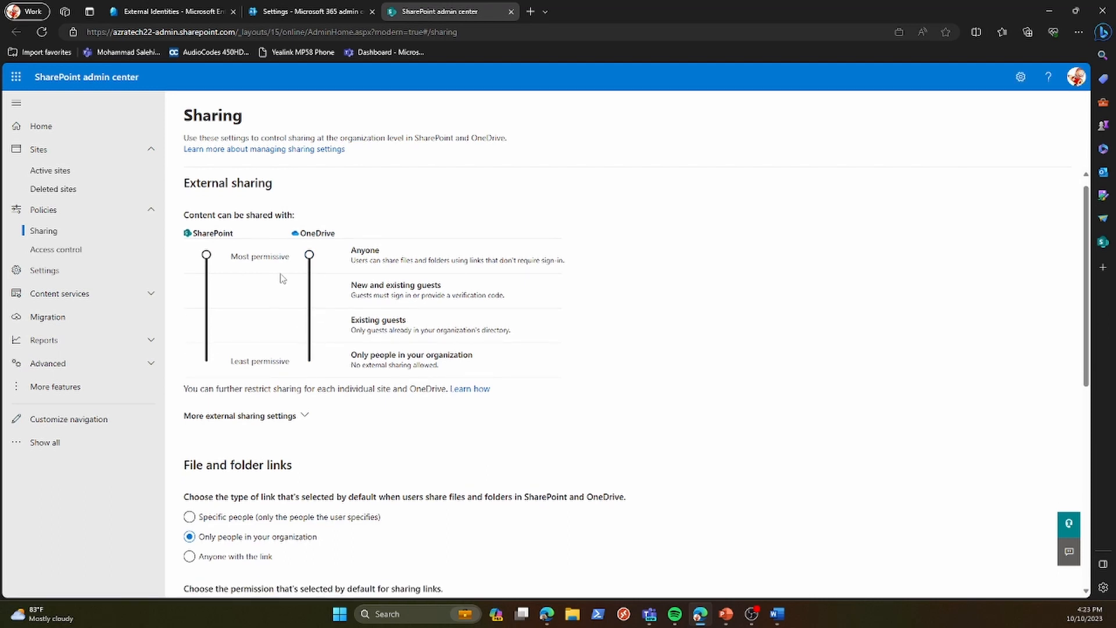
{"action": "left_click_drag", "start_coordinate": [309, 258], "coordinate": [310, 290]}
{"action": "left_click_drag", "start_coordinate": [206, 257], "coordinate": [203, 294]}
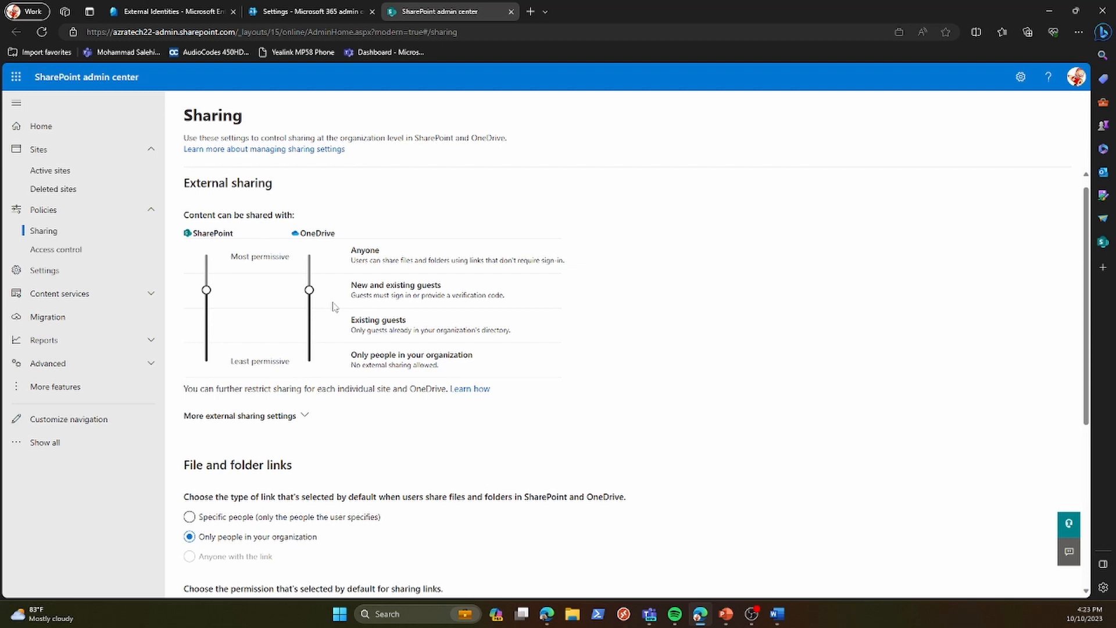
{"action": "scroll", "coordinate": [665, 463], "scroll_direction": "up", "scroll_amount": 1}
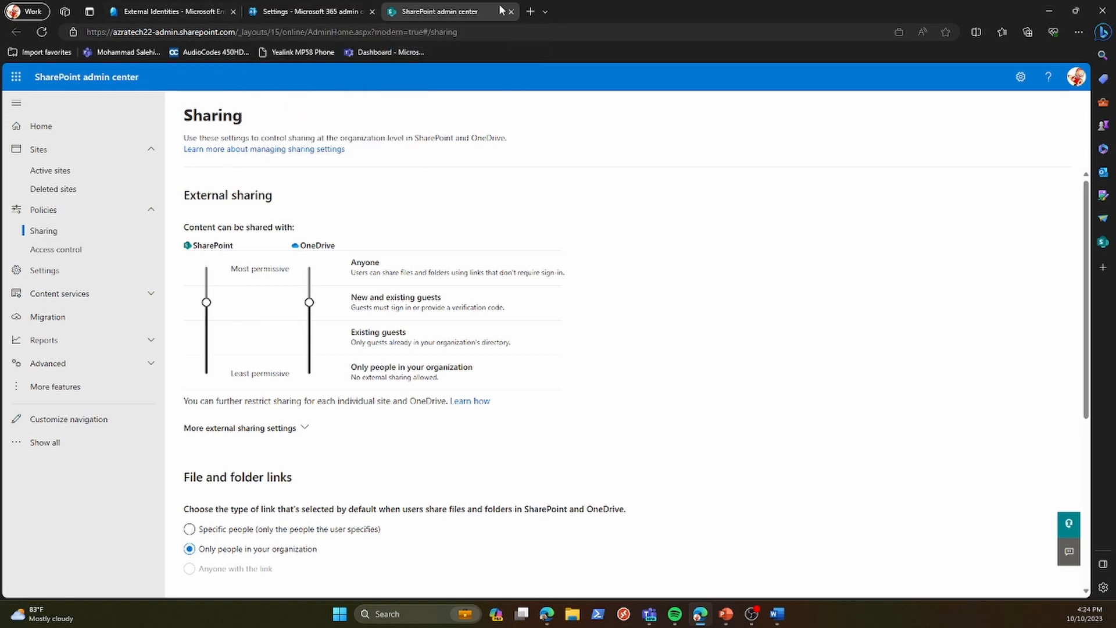
Step: Open the Microsoft Teams admin center at admin.teams.microsoft.com in a new browser tab
{"action": "left_click", "coordinate": [530, 11]}
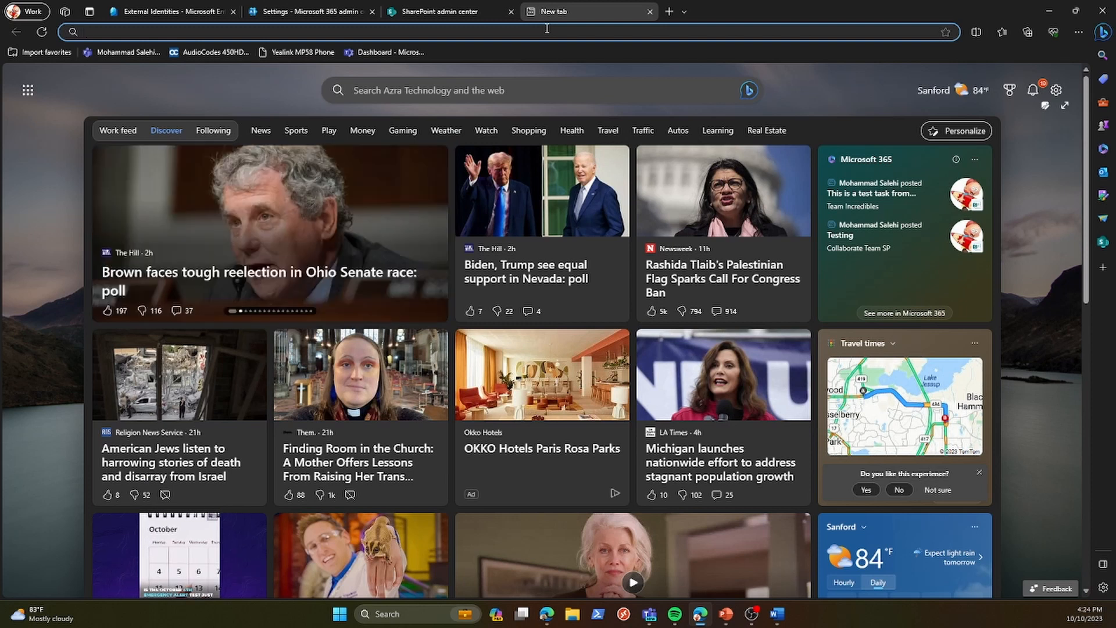
{"action": "type", "text": "admin.team"}
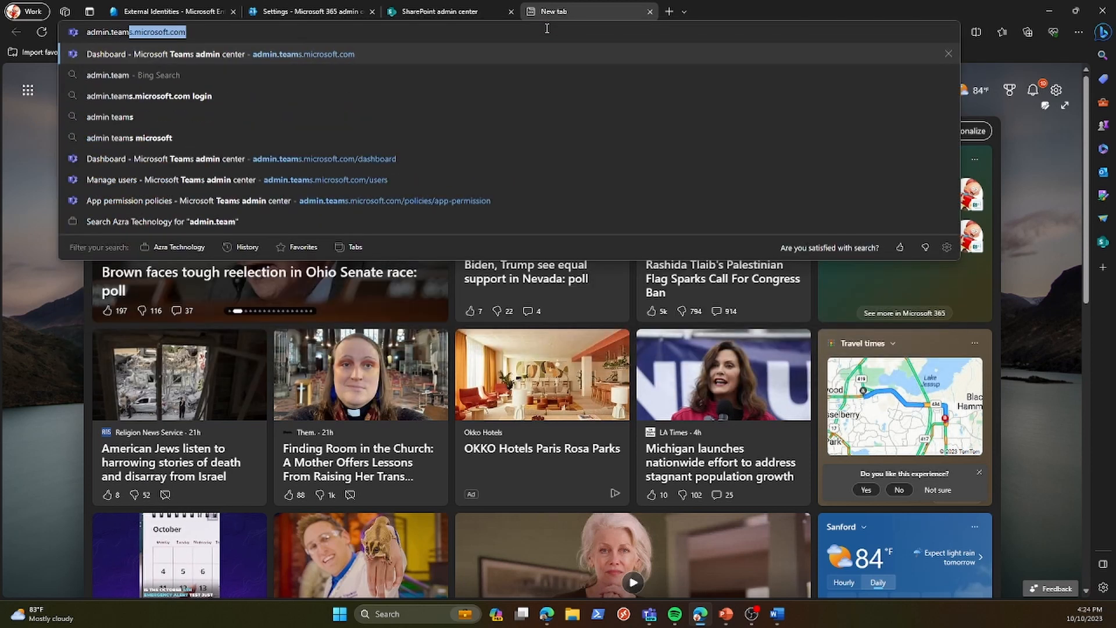
{"action": "key", "text": "Return"}
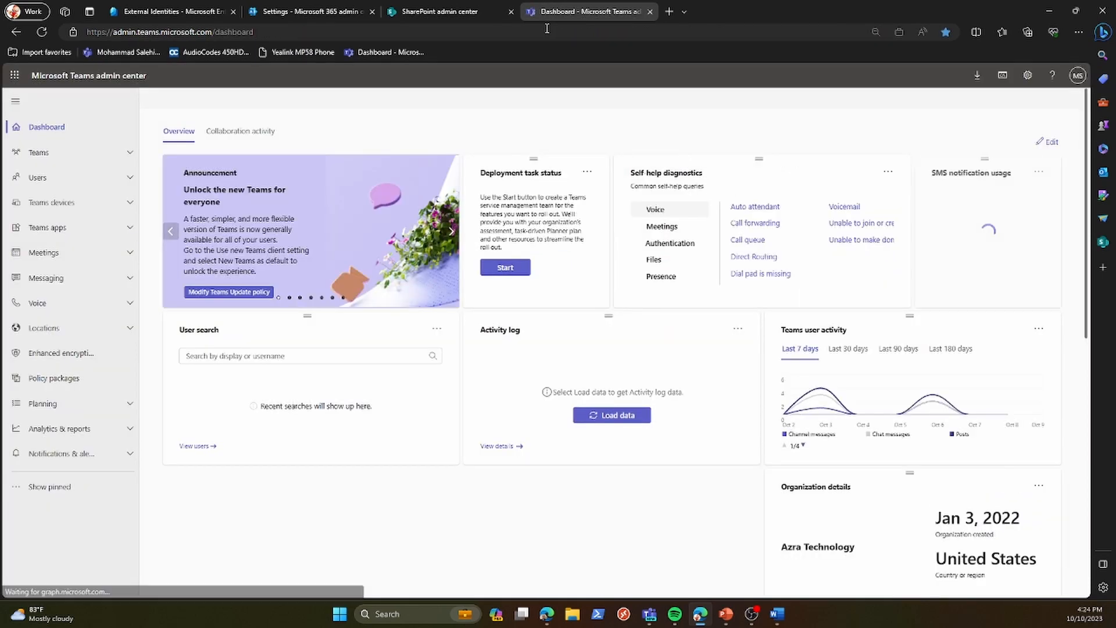
Step: Go to the Guest access page in the user settings of the Teams admin center
{"action": "left_click", "coordinate": [57, 253]}
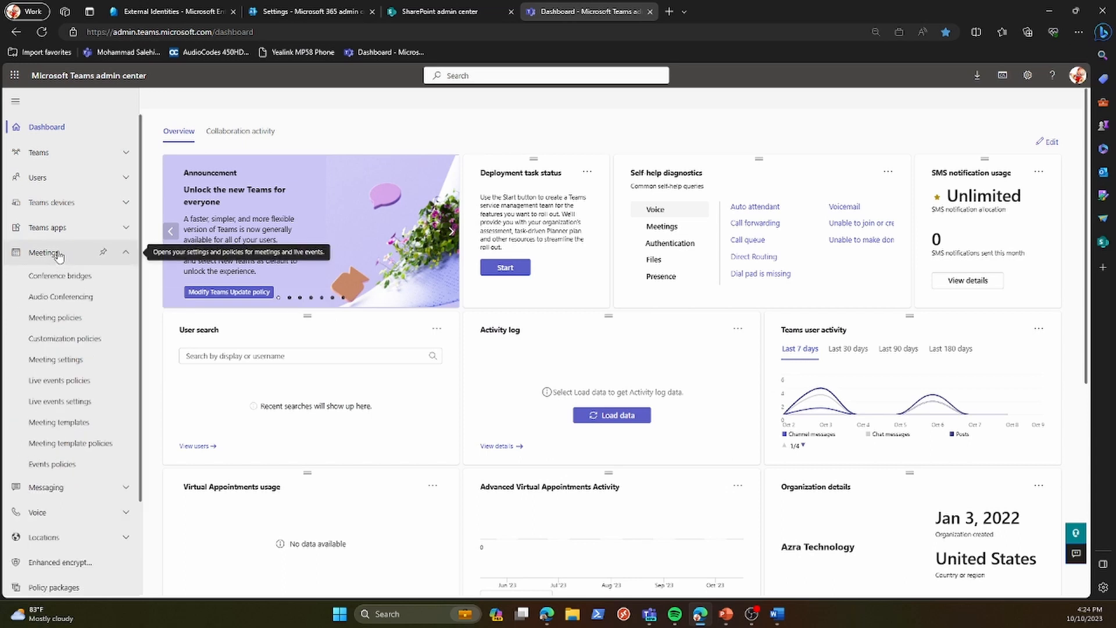
{"action": "left_click", "coordinate": [61, 254]}
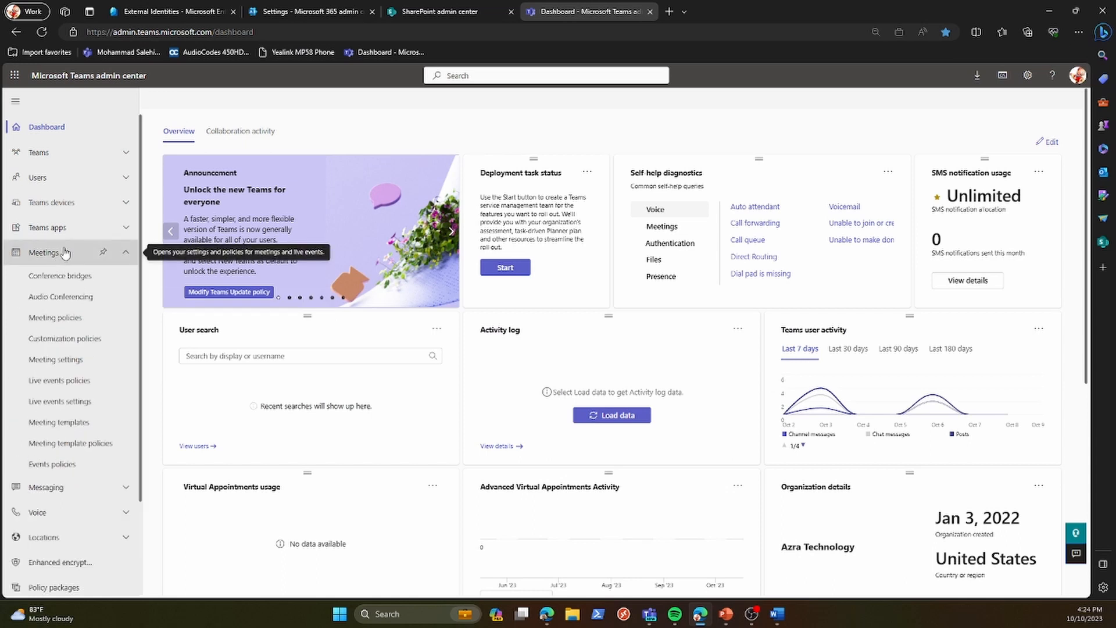
{"action": "left_click", "coordinate": [65, 177]}
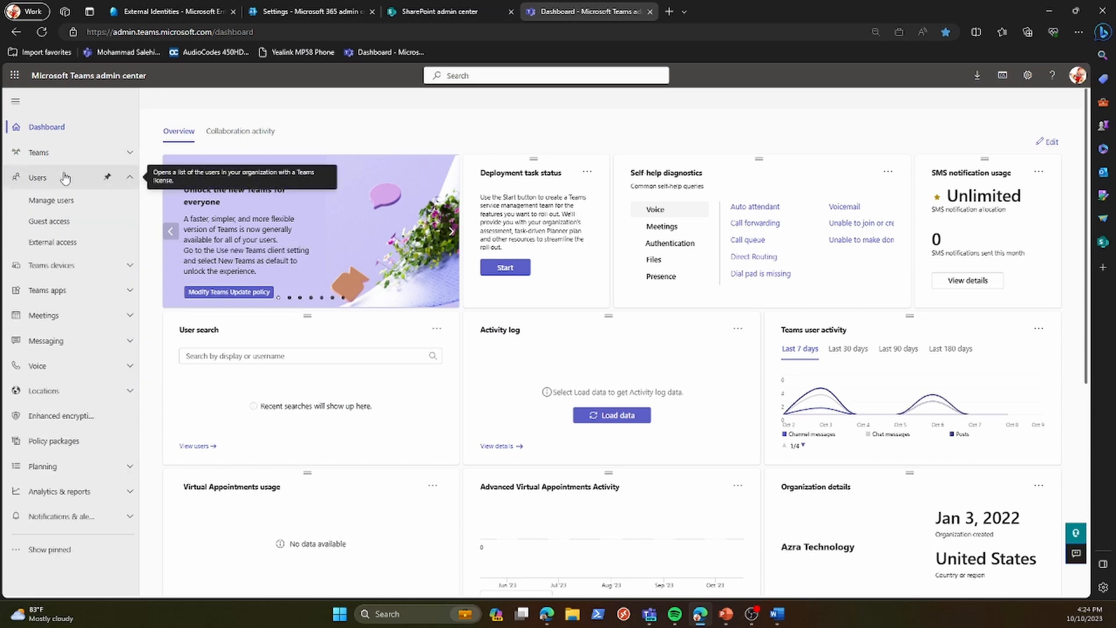
{"action": "left_click", "coordinate": [52, 224]}
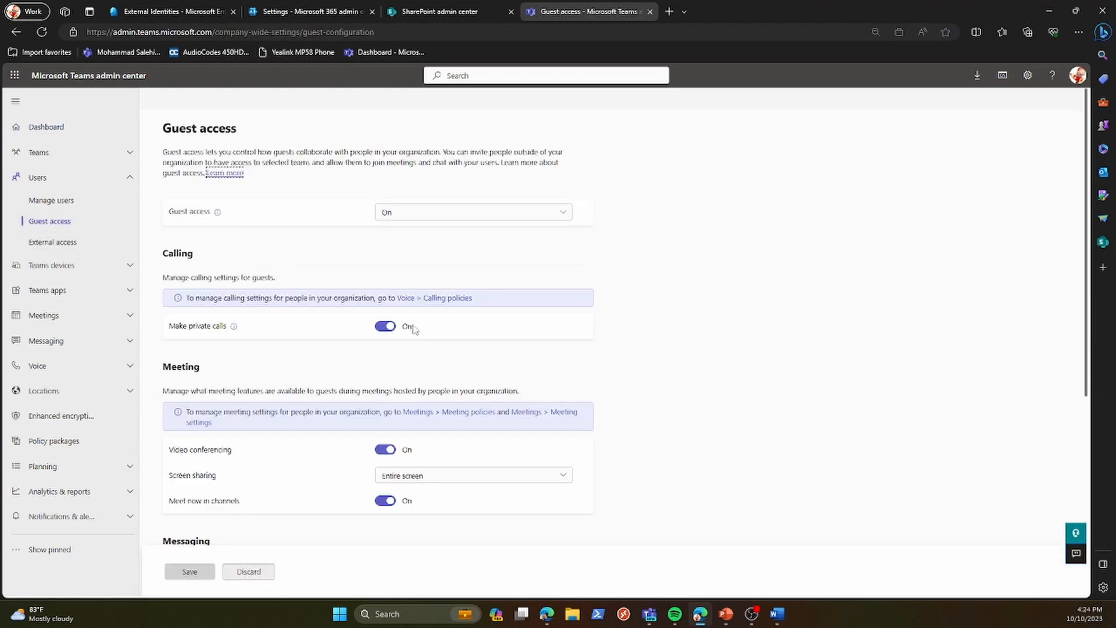
Step: Switch Teams guest access to Off and back to On without saving
{"action": "left_click", "coordinate": [416, 213]}
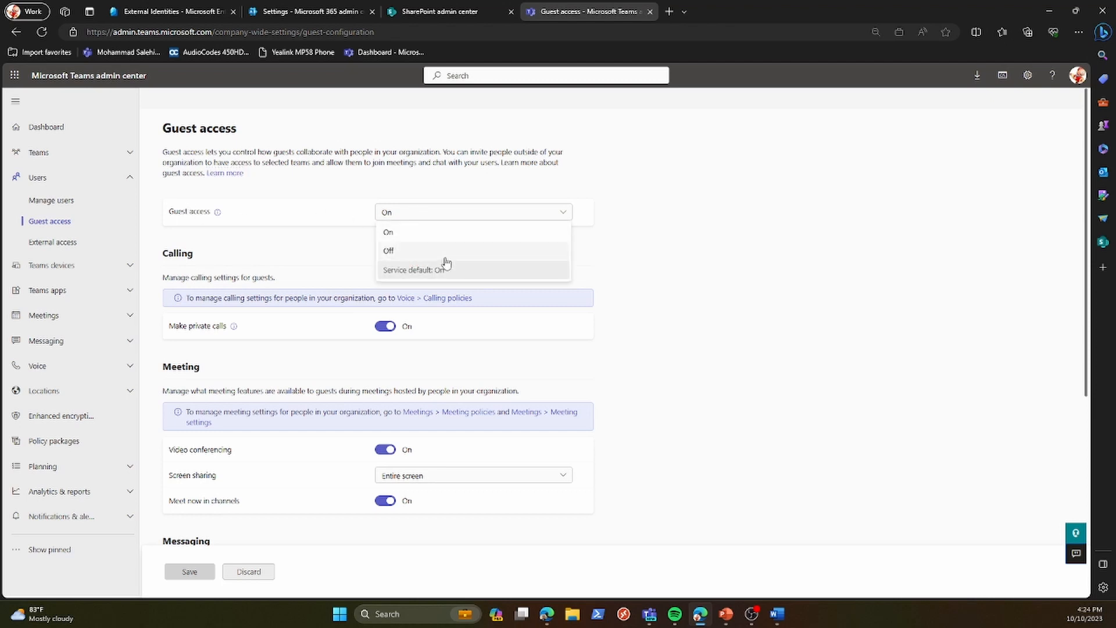
{"action": "left_click", "coordinate": [411, 251]}
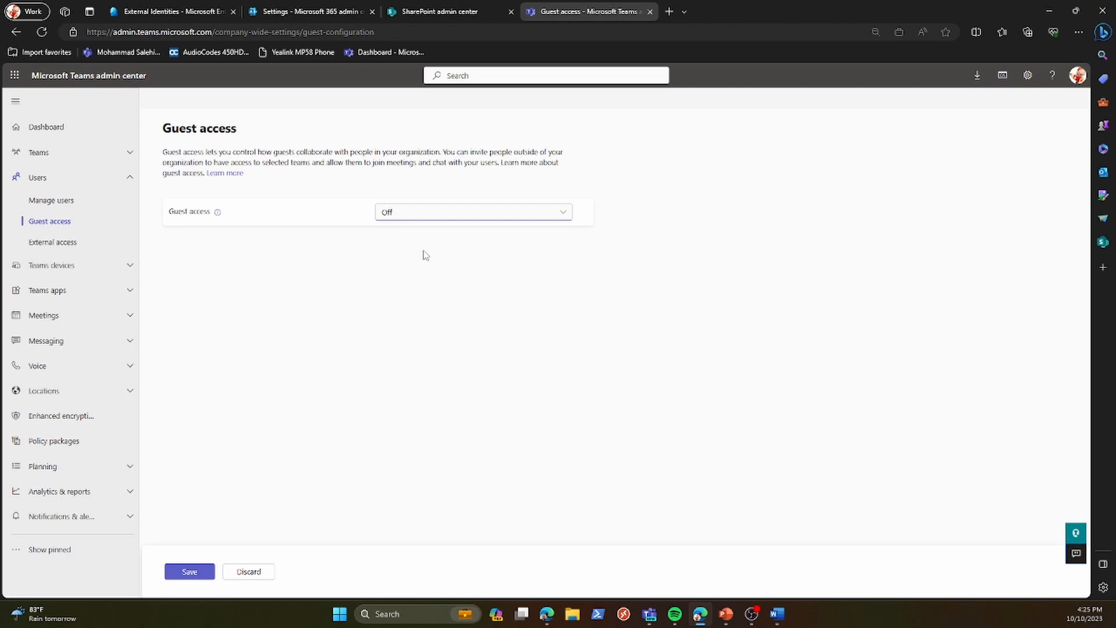
{"action": "left_click", "coordinate": [416, 214]}
{"action": "left_click", "coordinate": [407, 232]}
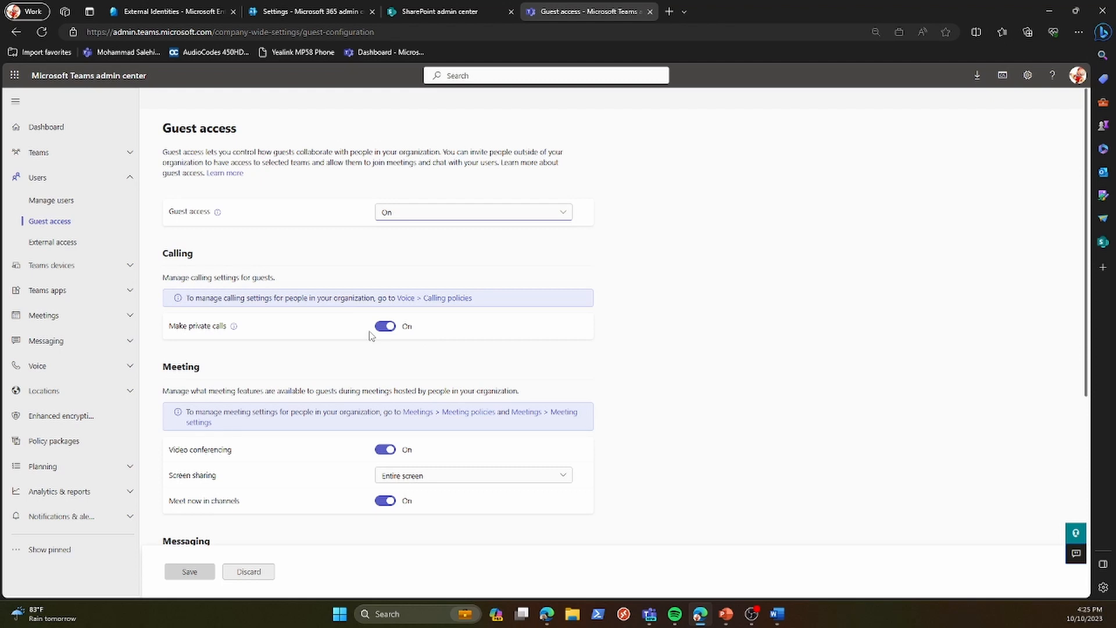
Step: Review the calling, meeting and messaging options available to guests on the Guest access page
{"action": "scroll", "coordinate": [370, 335], "scroll_direction": "down", "scroll_amount": 3}
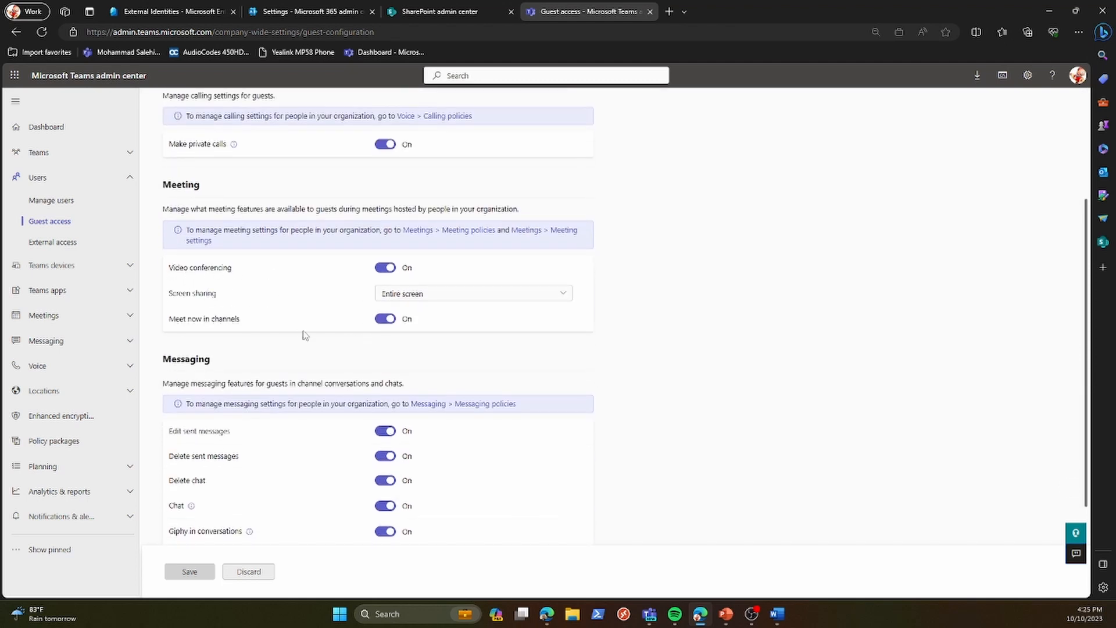
{"action": "scroll", "coordinate": [305, 357], "scroll_direction": "down", "scroll_amount": 2}
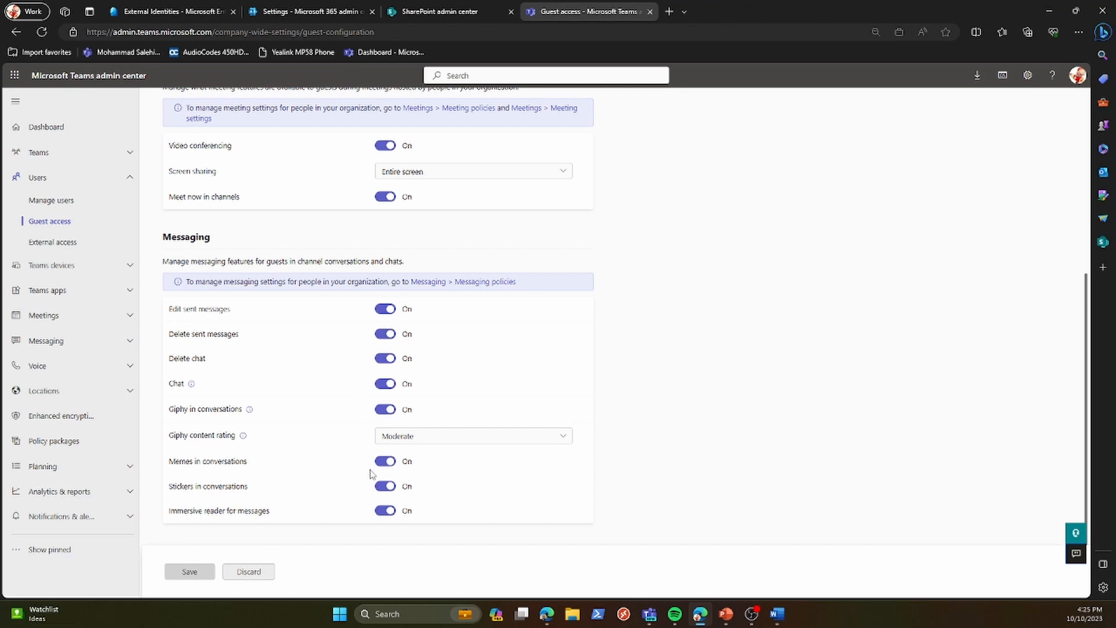
{"action": "scroll", "coordinate": [370, 409], "scroll_direction": "down", "scroll_amount": 1}
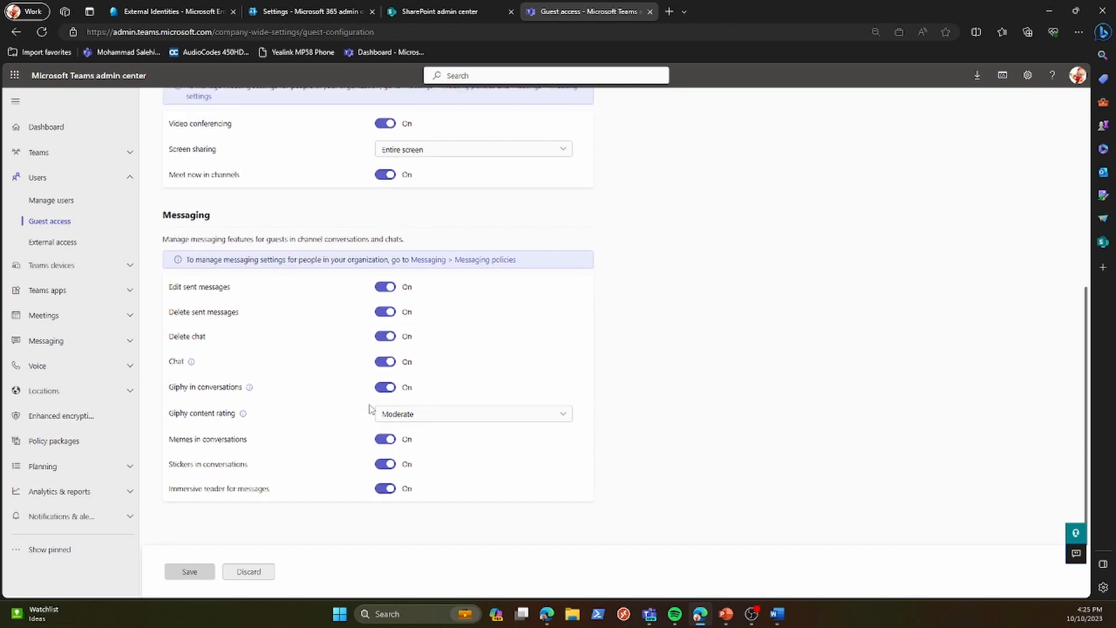
{"action": "scroll", "coordinate": [582, 232], "scroll_direction": "up", "scroll_amount": 3}
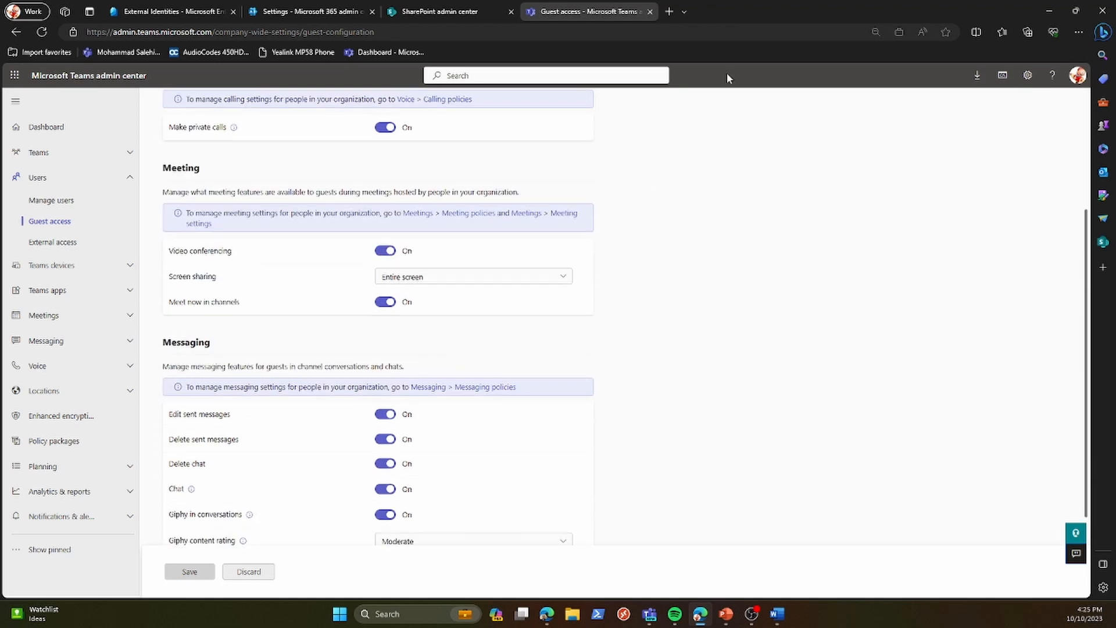